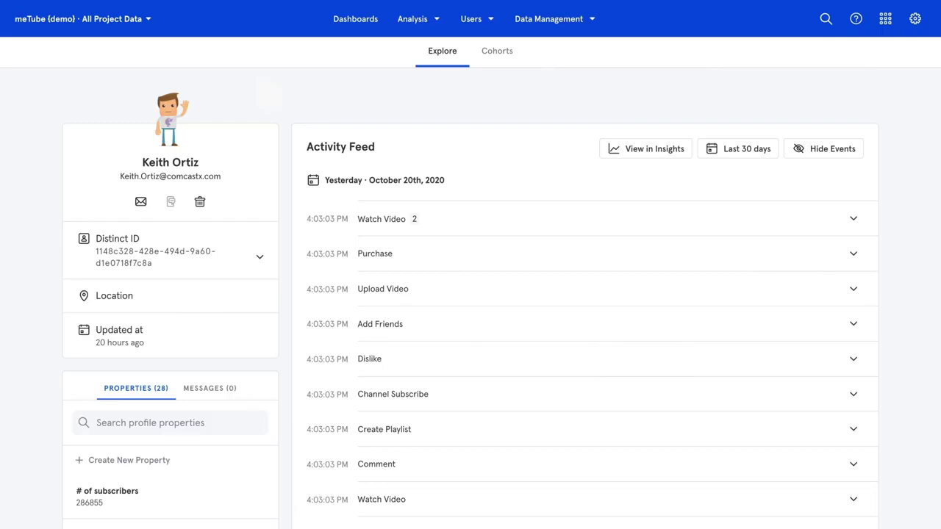
Expand the grouped Watch Video events and browse the first event's 53 properties
{"action": "scroll", "coordinate": [471, 294], "scroll_direction": "down", "scroll_amount": 2}
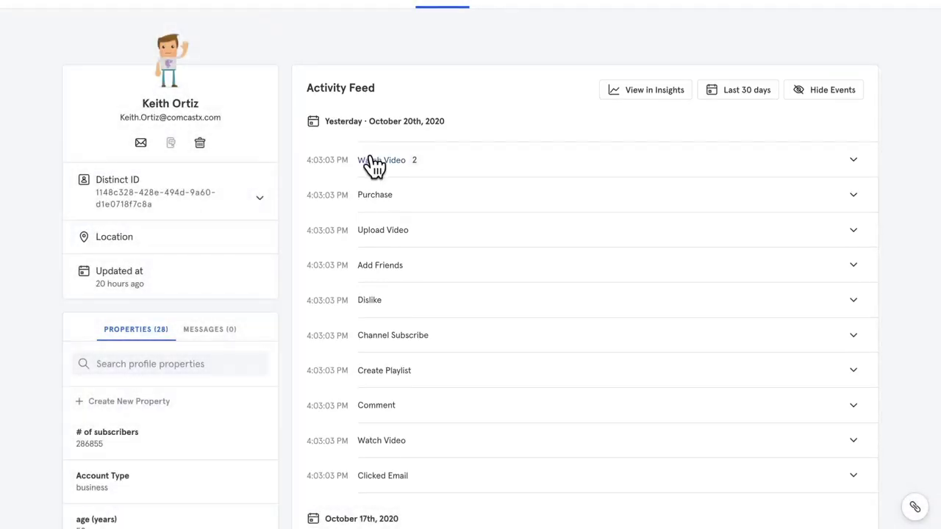
{"action": "left_click", "coordinate": [372, 161]}
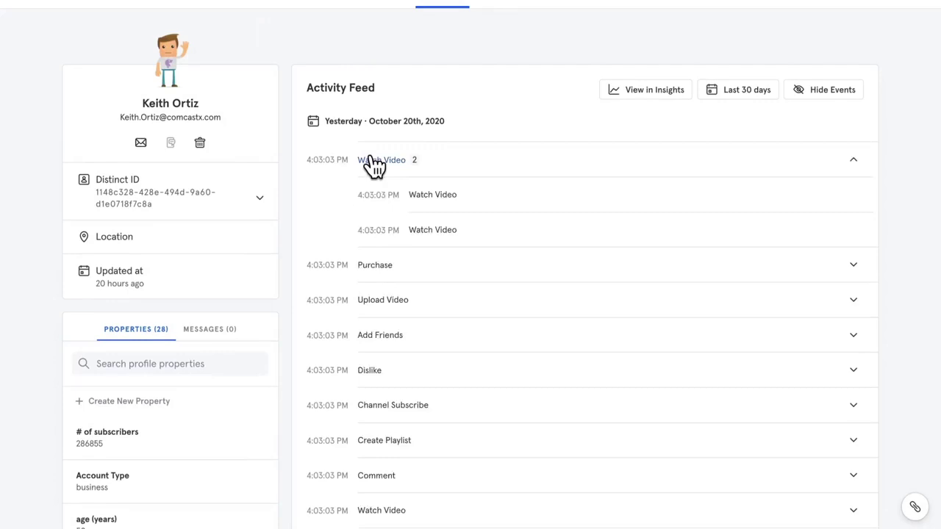
{"action": "left_click", "coordinate": [436, 199]}
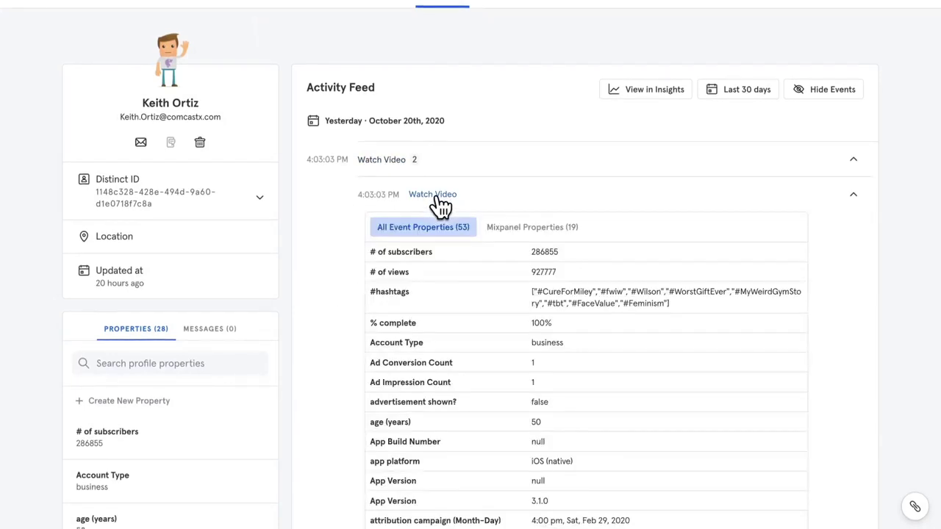
{"action": "scroll", "coordinate": [347, 227], "scroll_direction": "down", "scroll_amount": 3}
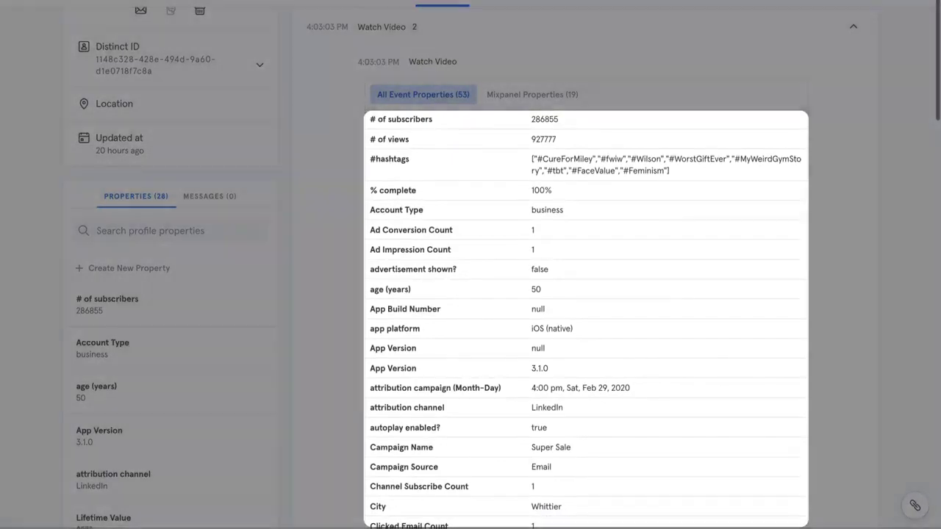
{"action": "scroll", "coordinate": [342, 220], "scroll_direction": "down", "scroll_amount": 3}
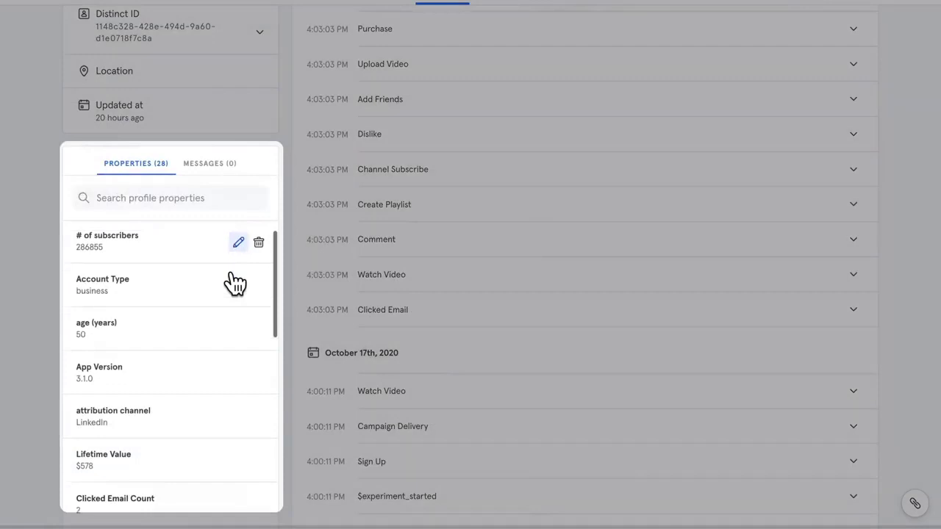
Scroll down and back up through the user's profile properties list
{"action": "scroll", "coordinate": [235, 283], "scroll_direction": "down", "scroll_amount": 5}
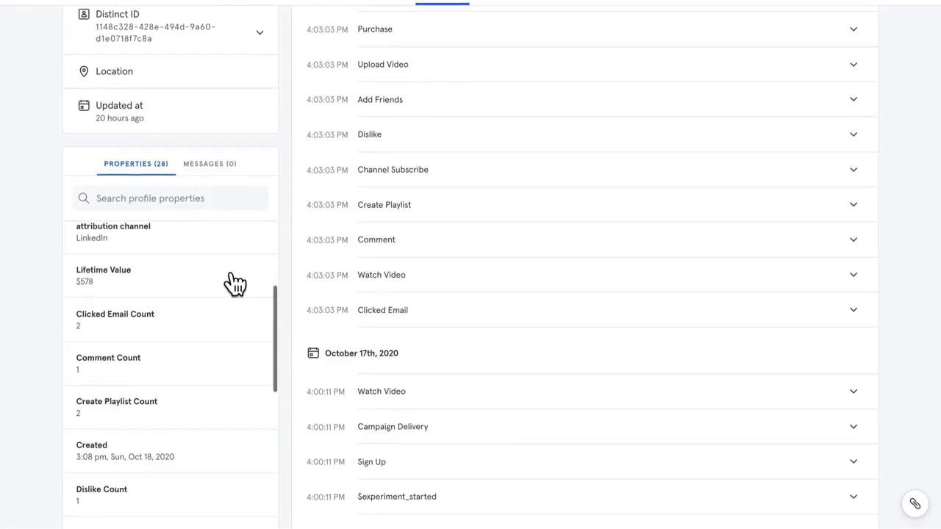
{"action": "mouse_move", "coordinate": [235, 283]}
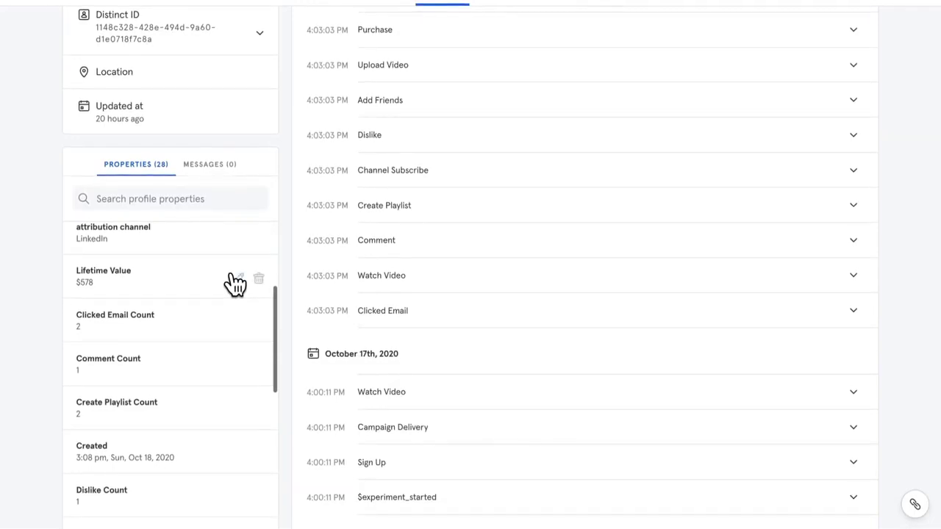
{"action": "scroll", "coordinate": [235, 283], "scroll_direction": "up", "scroll_amount": 3}
{"action": "scroll", "coordinate": [235, 283], "scroll_direction": "up", "scroll_amount": 2}
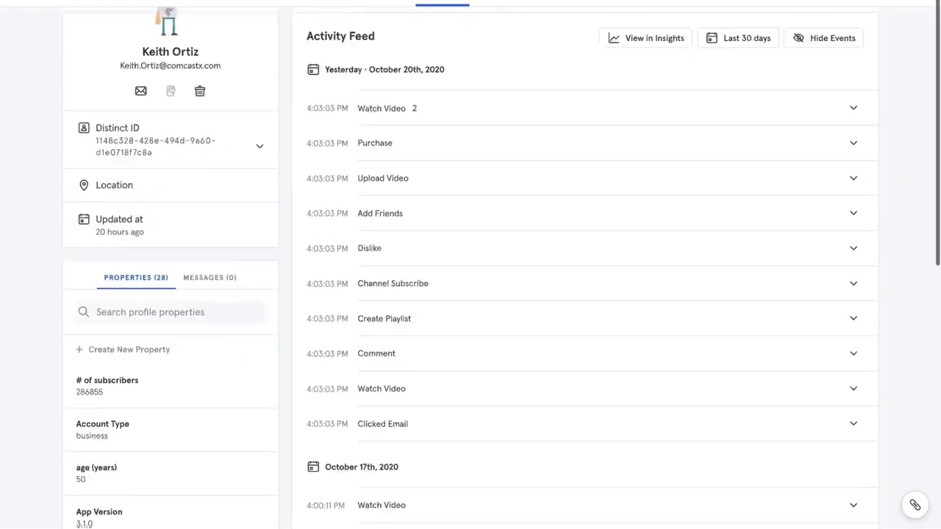
{"action": "scroll", "coordinate": [471, 264], "scroll_direction": "up", "scroll_amount": 2}
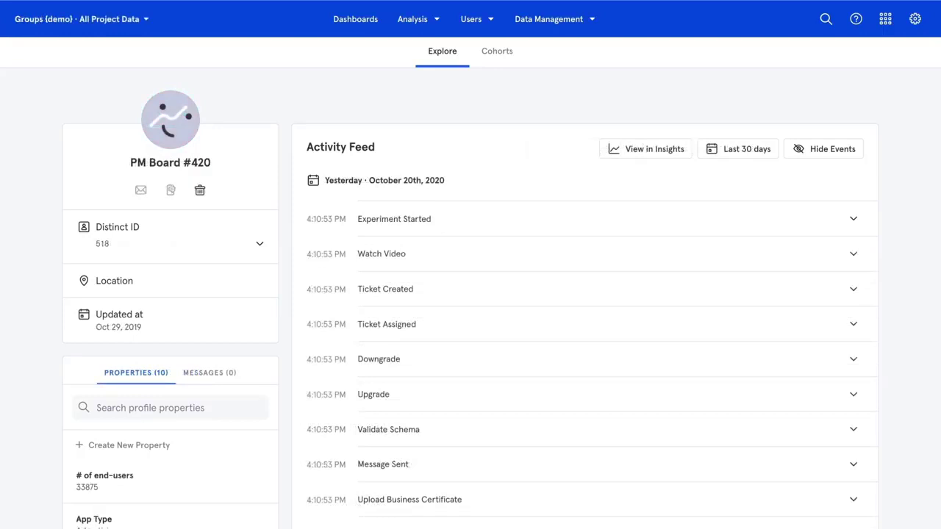
Scroll down the PM Board #420 group's activity feed
{"action": "scroll", "coordinate": [433, 103], "scroll_direction": "down", "scroll_amount": 5}
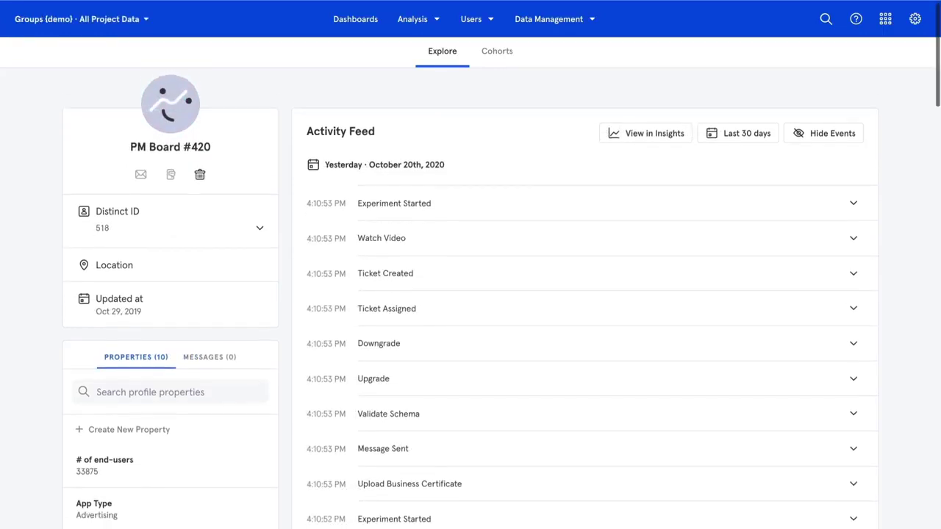
{"action": "scroll", "coordinate": [432, 103], "scroll_direction": "down", "scroll_amount": 1}
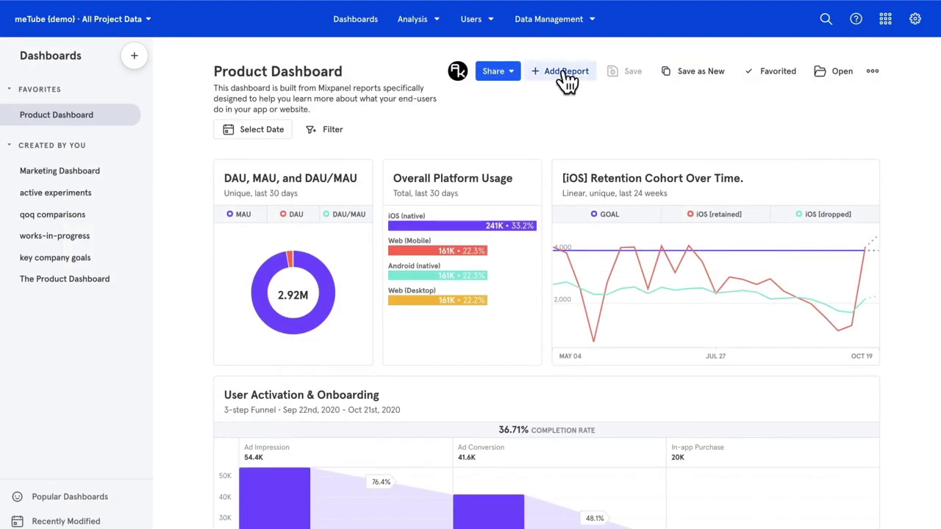
Preview the Add Report and more-options menus, then scroll through the Product Dashboard cards
{"action": "left_click", "coordinate": [566, 73]}
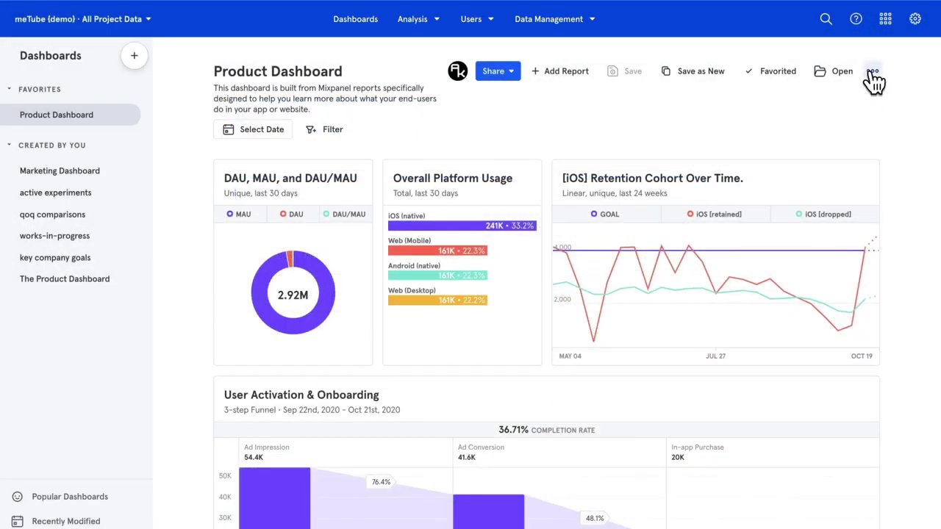
{"action": "left_click", "coordinate": [873, 73]}
{"action": "scroll", "coordinate": [548, 294], "scroll_direction": "down", "scroll_amount": 4}
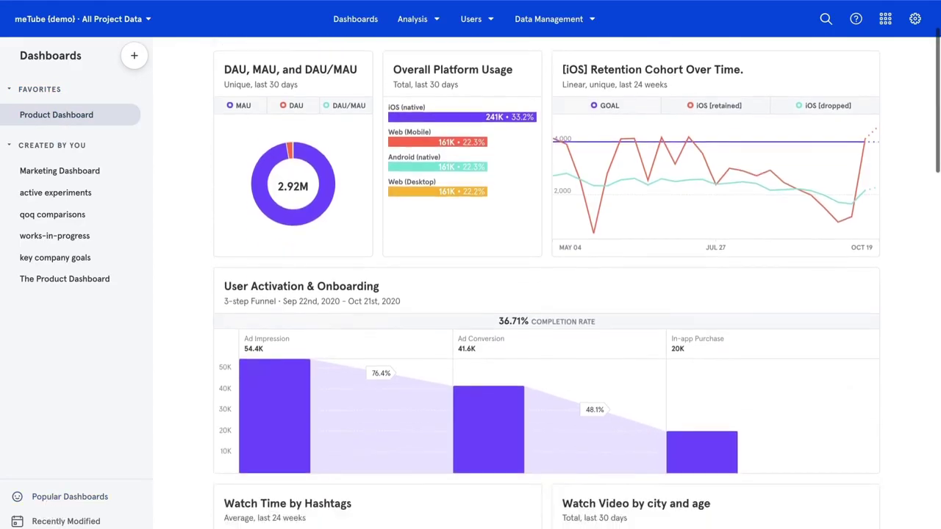
{"action": "scroll", "coordinate": [547, 282], "scroll_direction": "down", "scroll_amount": 5}
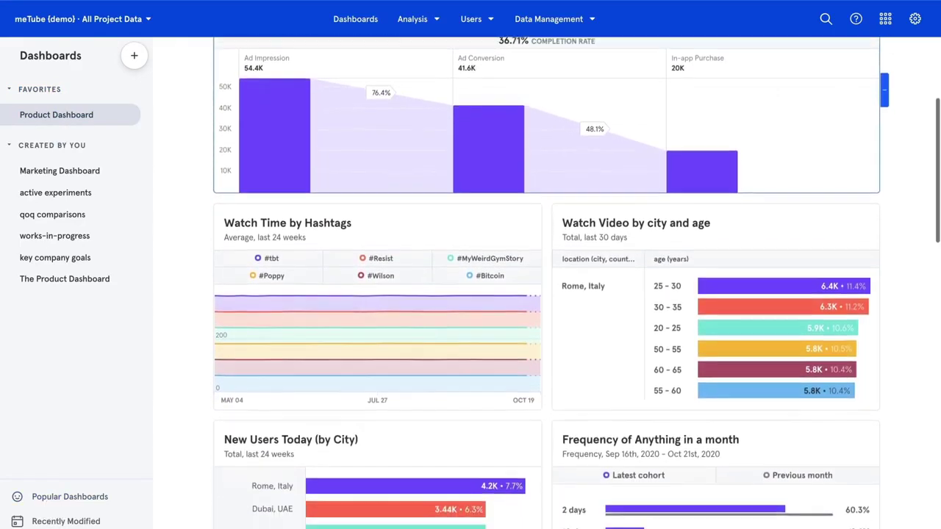
{"action": "scroll", "coordinate": [547, 283], "scroll_direction": "down", "scroll_amount": 5}
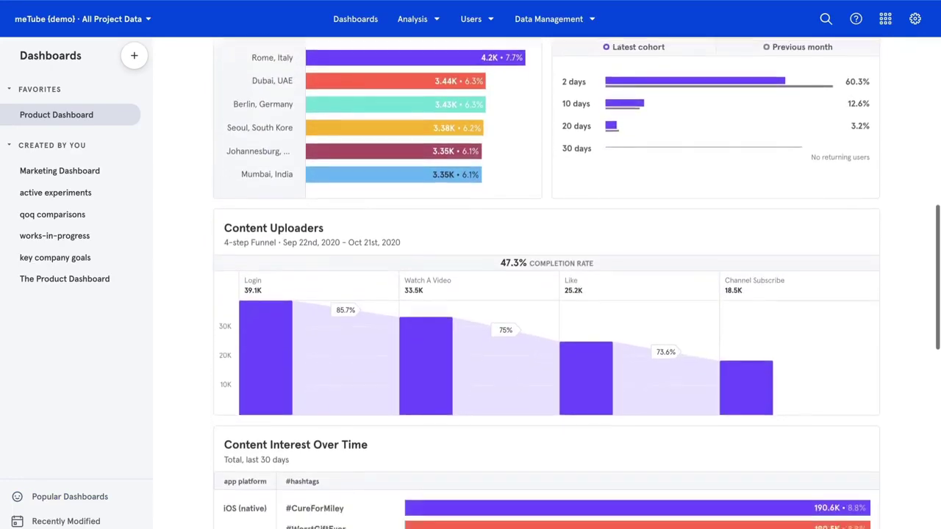
{"action": "scroll", "coordinate": [547, 282], "scroll_direction": "down", "scroll_amount": 6}
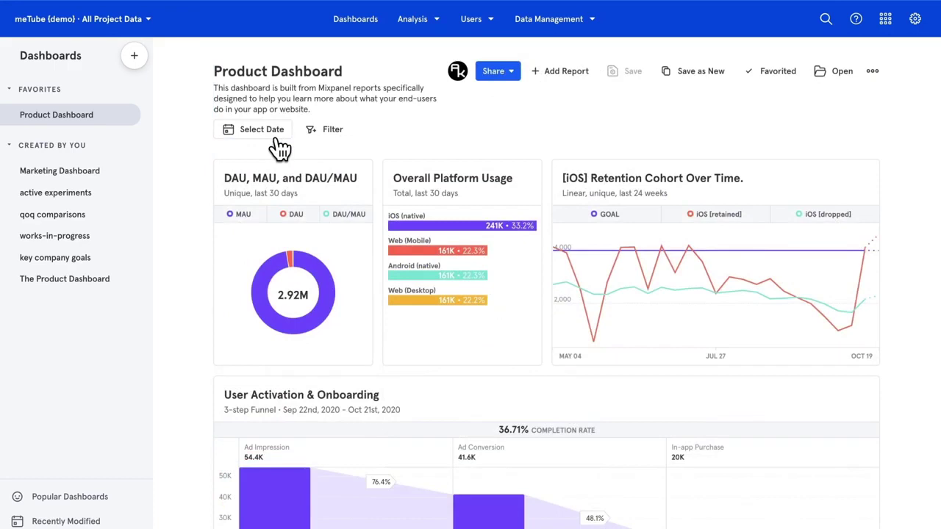
Preview the dashboard's date range and filter property choices
{"action": "left_click", "coordinate": [263, 133]}
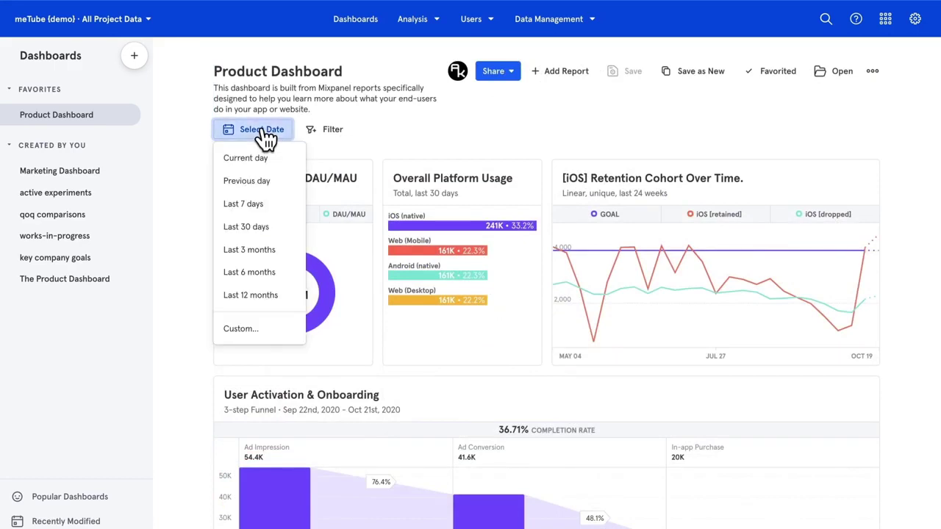
{"action": "left_click", "coordinate": [327, 133]}
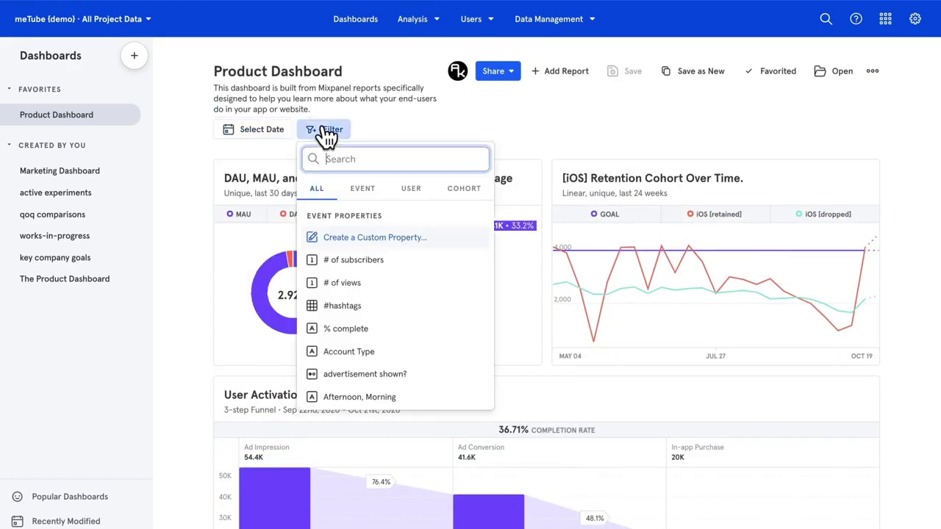
{"action": "left_click", "coordinate": [430, 126]}
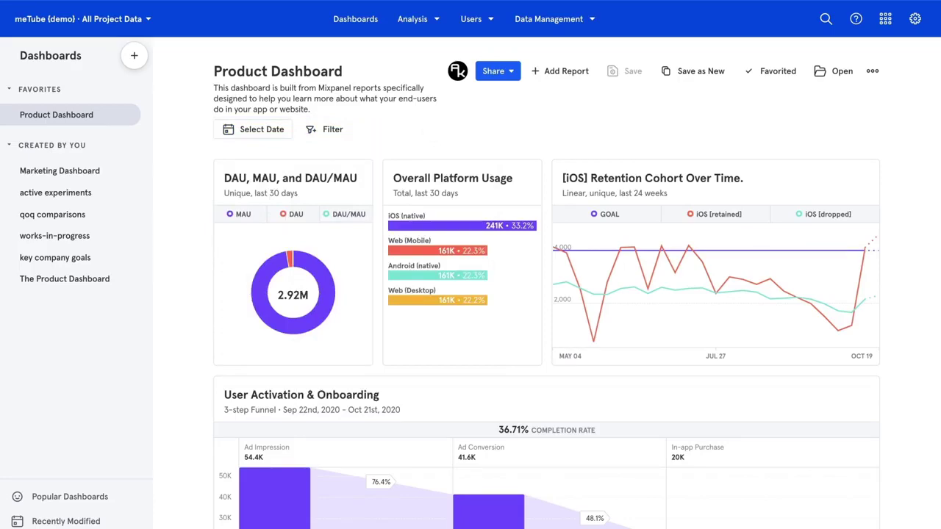
{"action": "scroll", "coordinate": [546, 294], "scroll_direction": "down", "scroll_amount": 2}
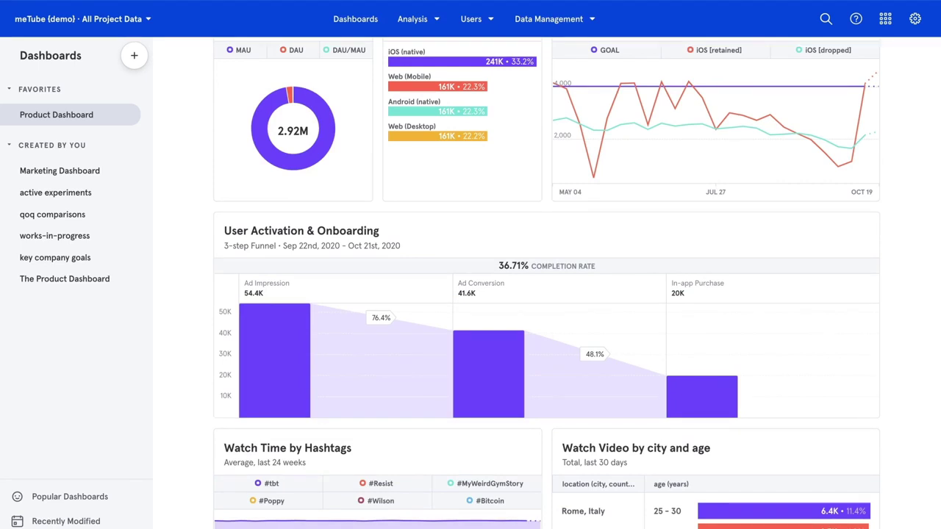
Change the User Activation & Onboarding card's chart type to Trend
{"action": "left_click", "coordinate": [863, 231]}
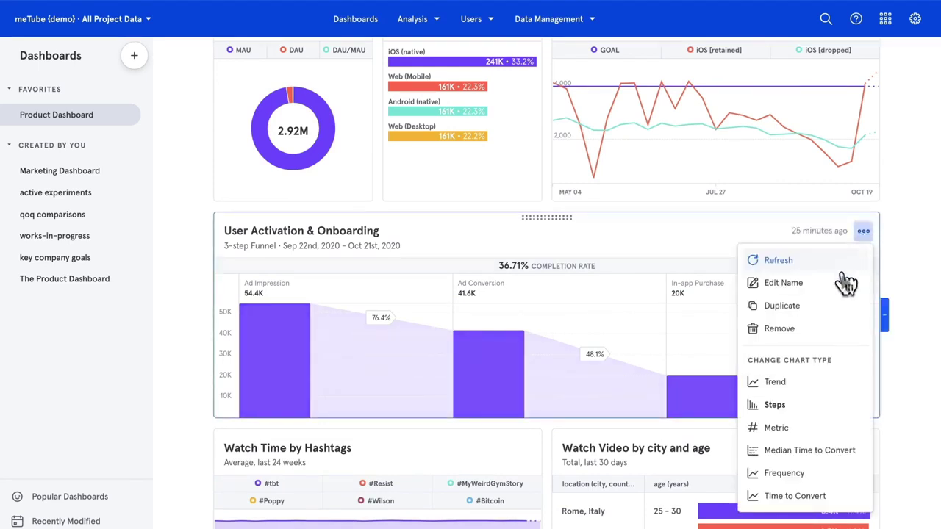
{"action": "left_click", "coordinate": [784, 383]}
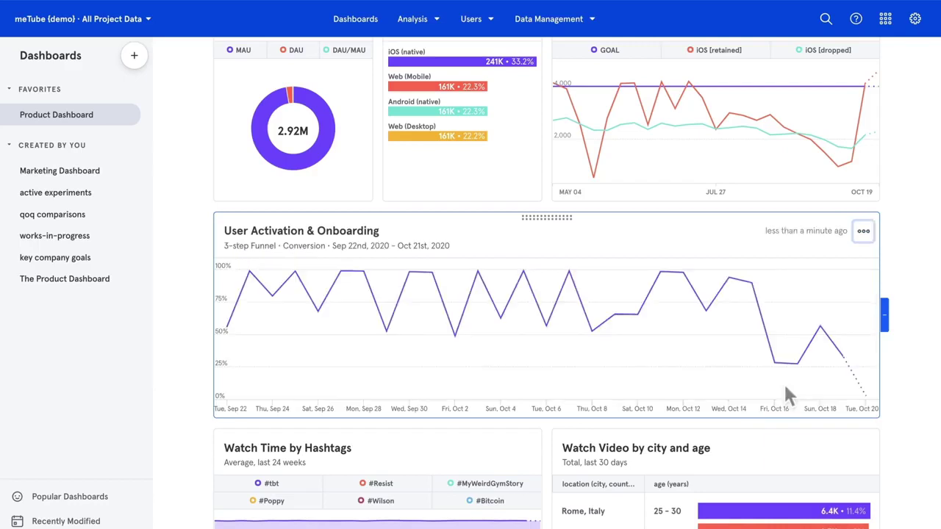
{"action": "mouse_move", "coordinate": [779, 367]}
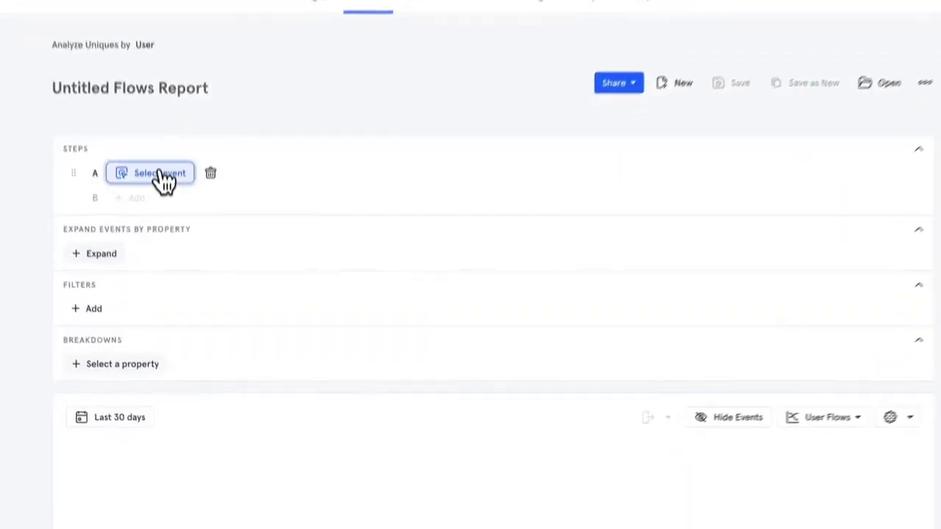
Set the flow steps to Search, Read Content and Purchase
{"action": "left_click", "coordinate": [157, 174]}
{"action": "type", "text": "S"}
{"action": "left_click", "coordinate": [144, 215]}
{"action": "left_click", "coordinate": [130, 142]}
{"action": "type", "text": "Re"}
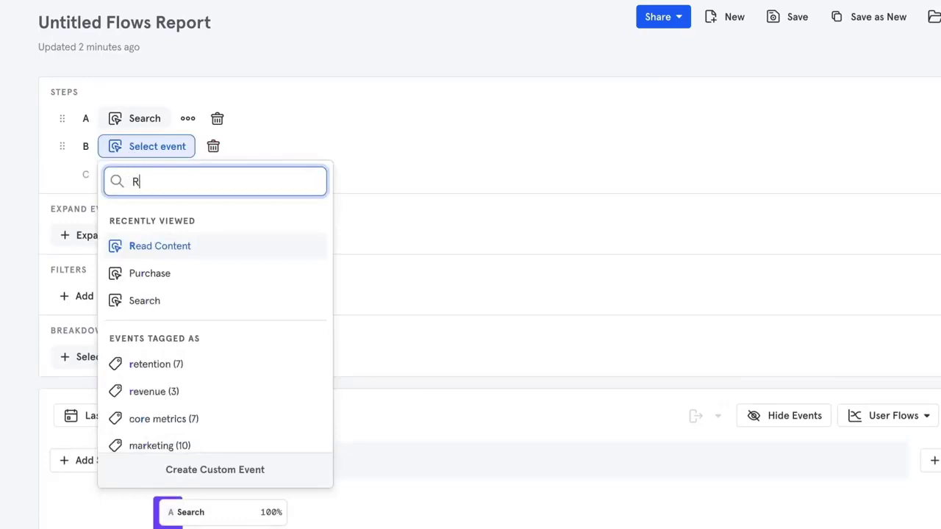
{"action": "left_click", "coordinate": [163, 250]}
{"action": "left_click", "coordinate": [130, 179]}
{"action": "type", "text": "P"}
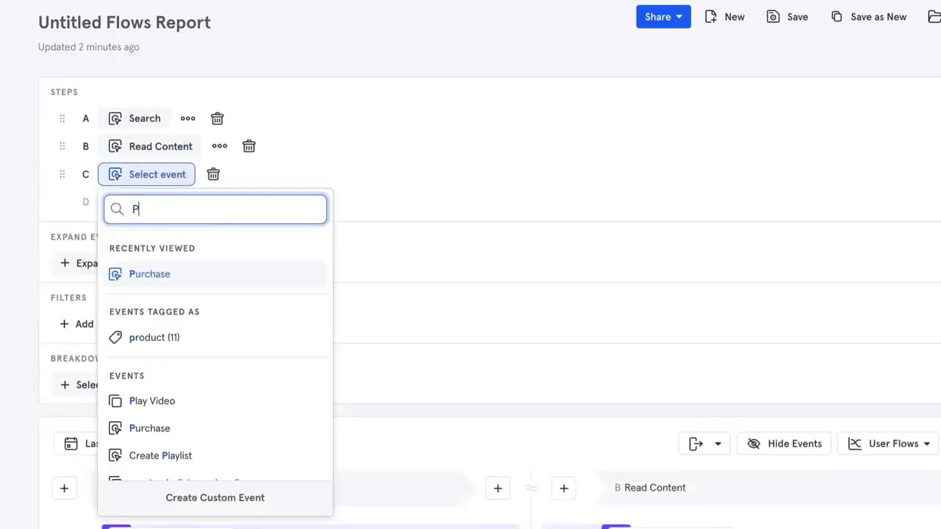
{"action": "left_click", "coordinate": [164, 273]}
{"action": "scroll", "coordinate": [445, 220], "scroll_direction": "down", "scroll_amount": 5}
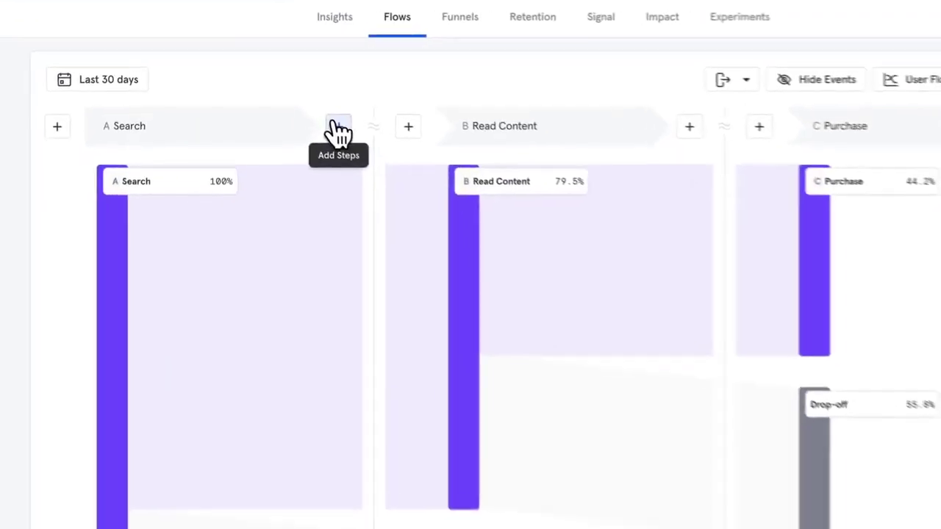
Insert one extra intermediate step after Search and scroll to the flow chart
{"action": "left_click", "coordinate": [338, 133]}
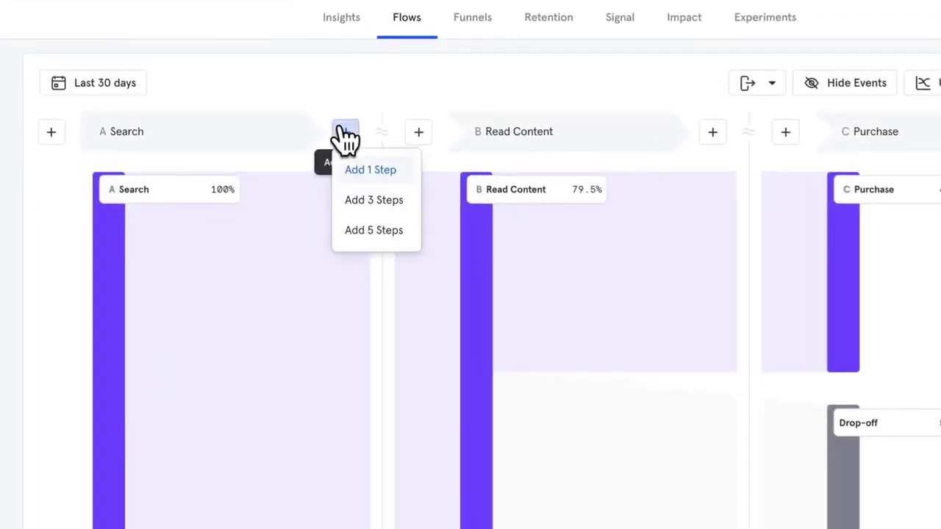
{"action": "left_click", "coordinate": [351, 164]}
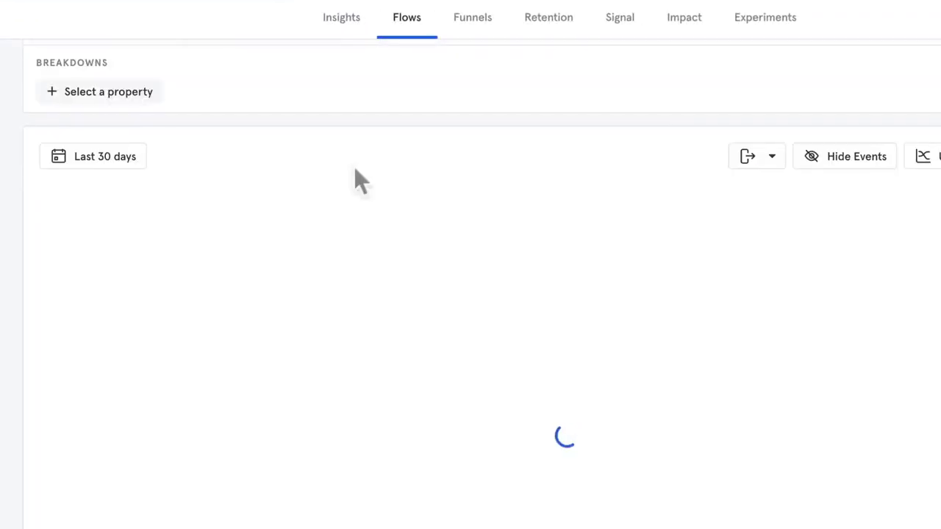
{"action": "scroll", "coordinate": [279, 79], "scroll_direction": "down", "scroll_amount": 1}
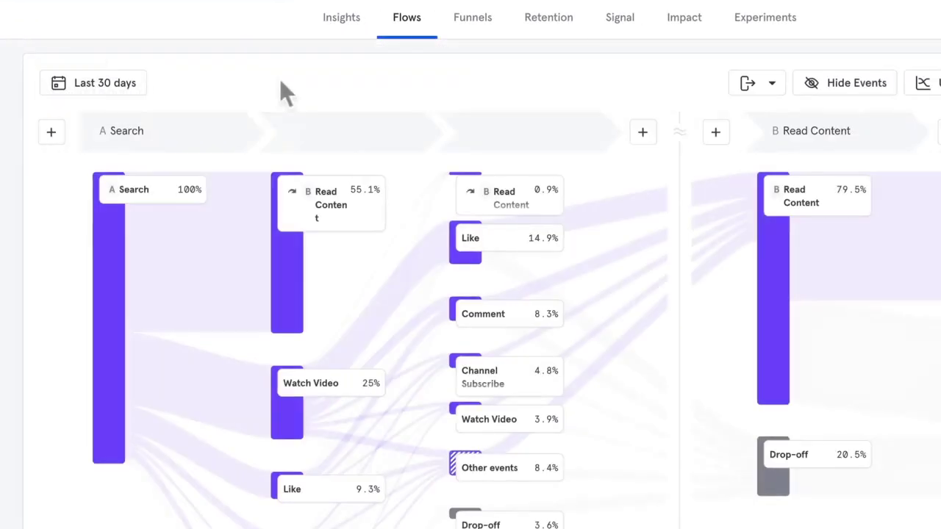
{"action": "scroll", "coordinate": [279, 81], "scroll_direction": "down", "scroll_amount": 2}
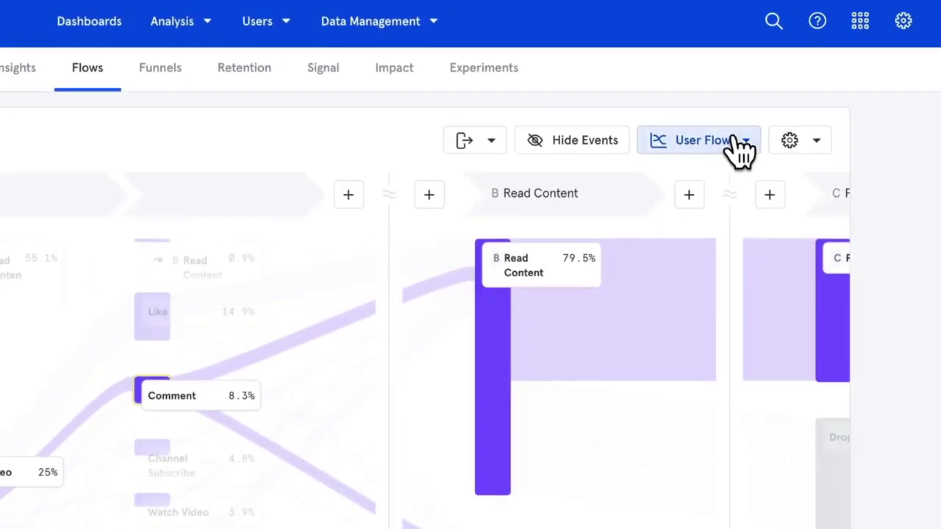
Switch the flow view to Top Paths and read drop-off values on the step bars
{"action": "left_click", "coordinate": [735, 141]}
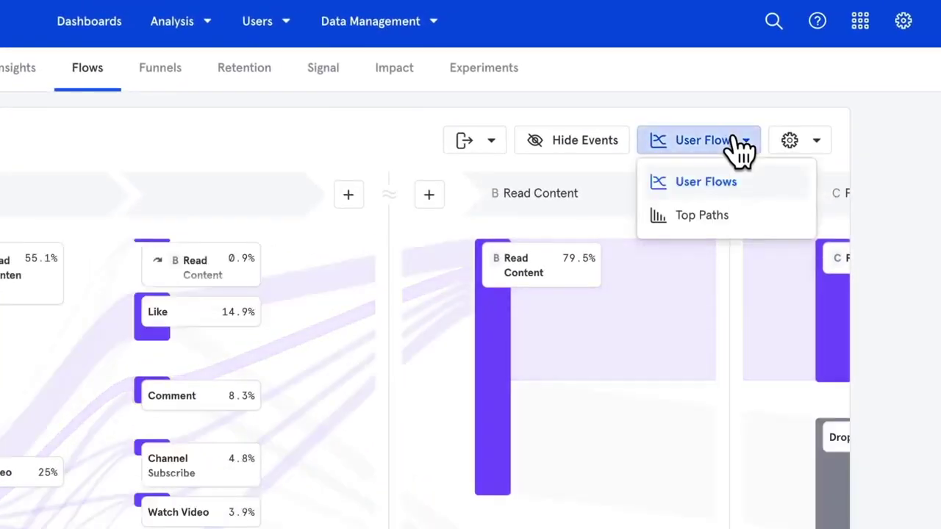
{"action": "left_click", "coordinate": [702, 216]}
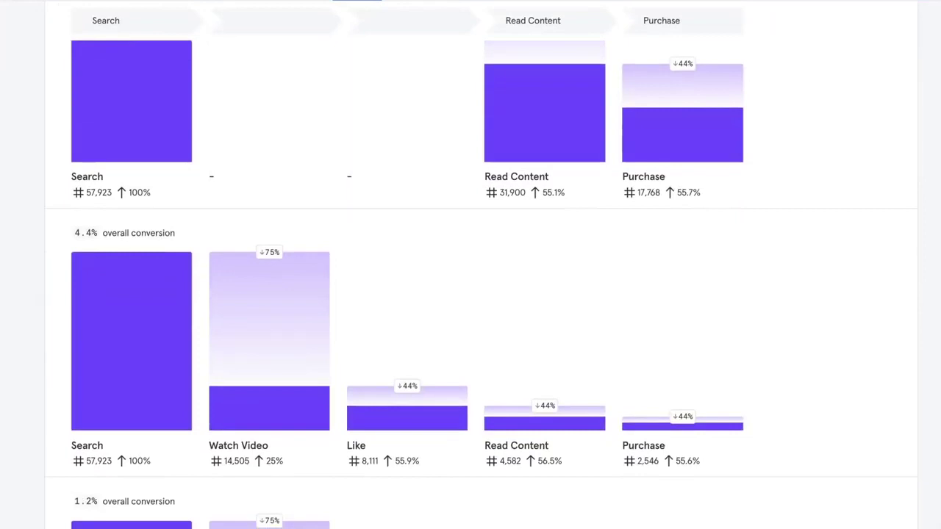
{"action": "mouse_move", "coordinate": [443, 407]}
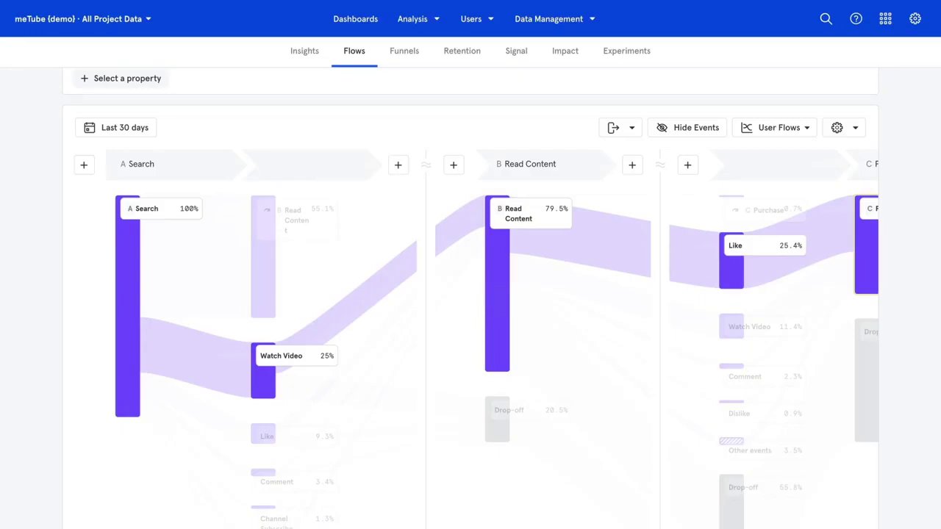
{"action": "scroll", "coordinate": [471, 339], "scroll_direction": "right", "scroll_amount": 4}
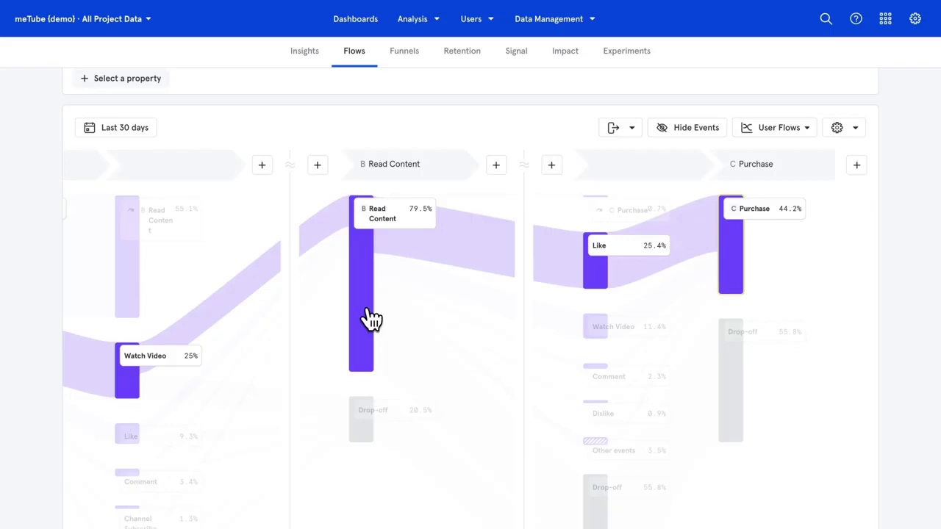
{"action": "left_click", "coordinate": [772, 129]}
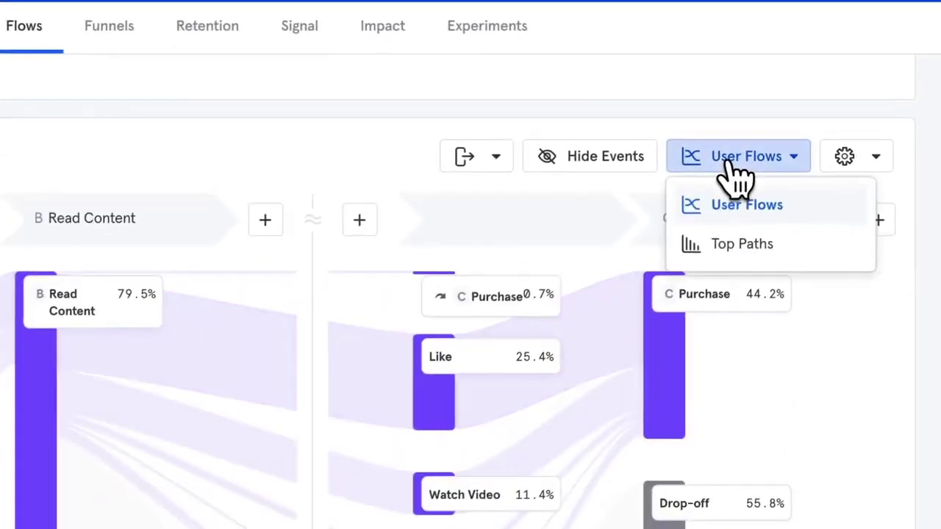
{"action": "left_click", "coordinate": [728, 246]}
{"action": "scroll", "coordinate": [777, 175], "scroll_direction": "down", "scroll_amount": 2}
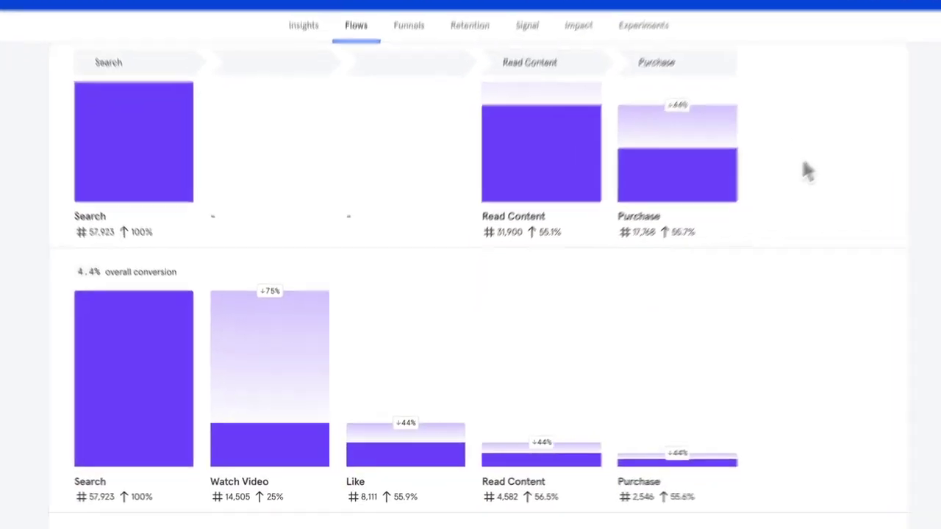
{"action": "mouse_move", "coordinate": [438, 438]}
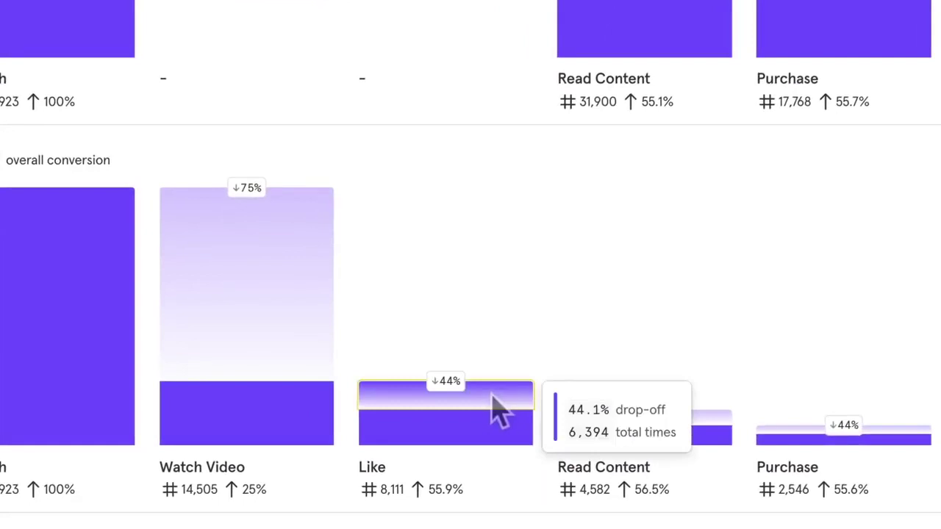
{"action": "mouse_move", "coordinate": [279, 431]}
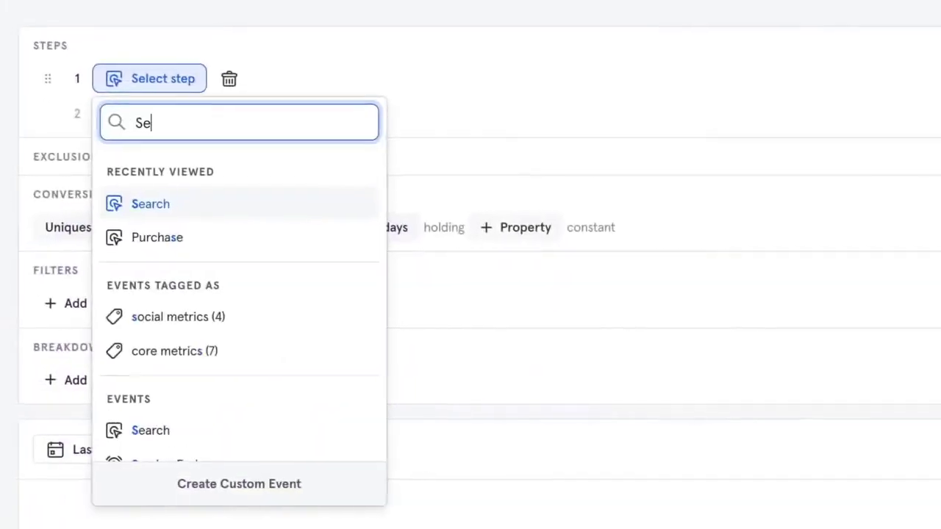
Build a Search → Read Content → Purchase funnel and scroll to its conversion chart
{"action": "left_click", "coordinate": [147, 204]}
{"action": "left_click", "coordinate": [122, 113]}
{"action": "type", "text": "Re"}
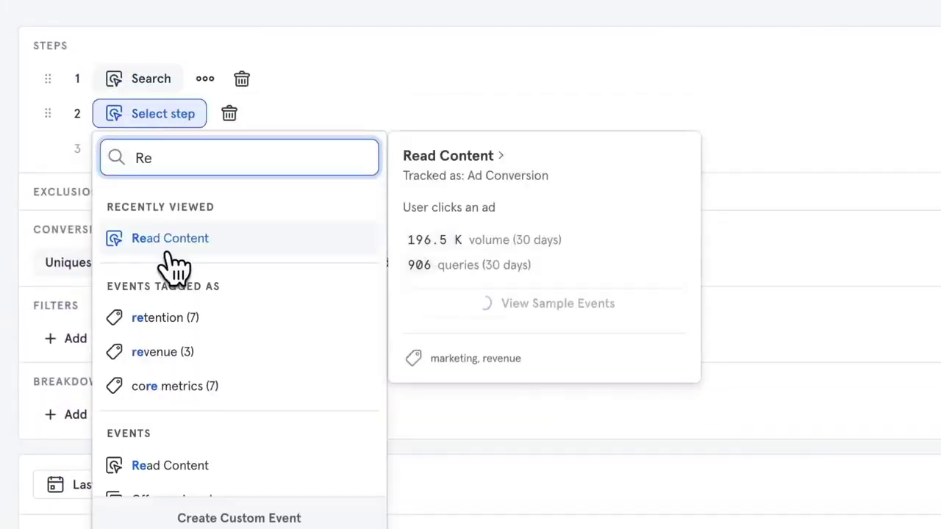
{"action": "left_click", "coordinate": [170, 250]}
{"action": "left_click", "coordinate": [132, 147]}
{"action": "type", "text": "Pur"}
{"action": "left_click", "coordinate": [158, 272]}
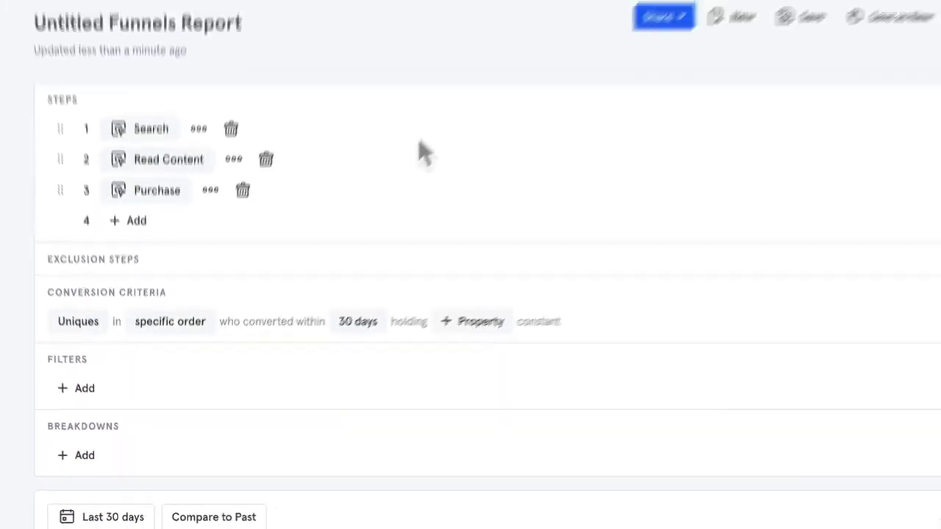
{"action": "scroll", "coordinate": [353, 220], "scroll_direction": "down", "scroll_amount": 5}
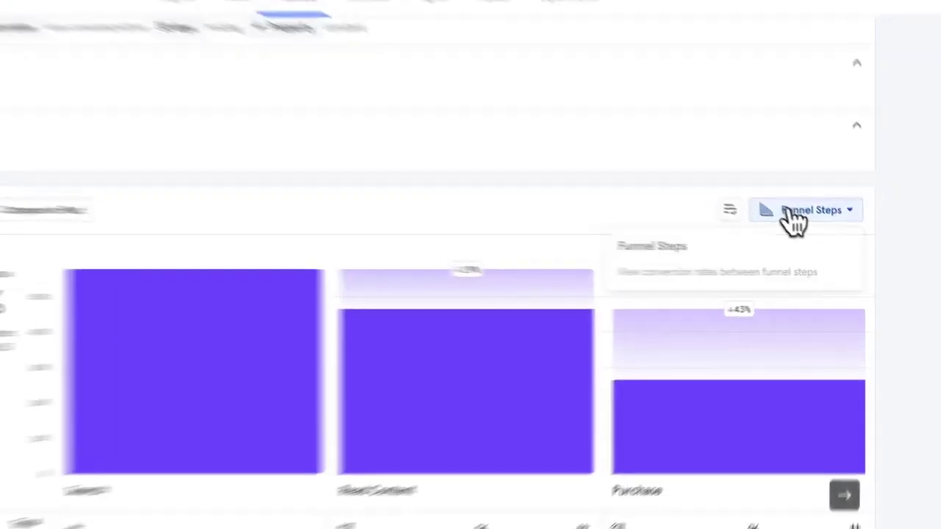
{"action": "left_click", "coordinate": [809, 225]}
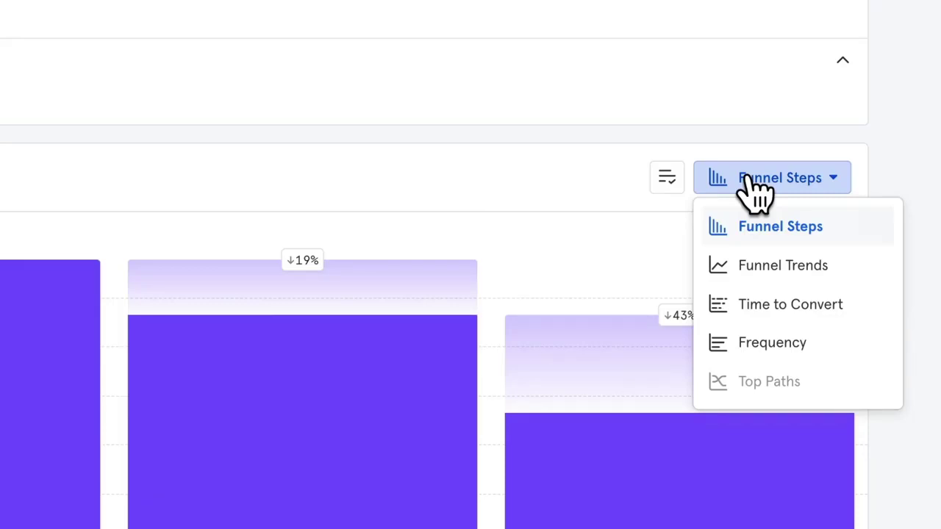
Count funnel conversions as Totals instead of Uniques and chart them as a trend
{"action": "left_click", "coordinate": [758, 190]}
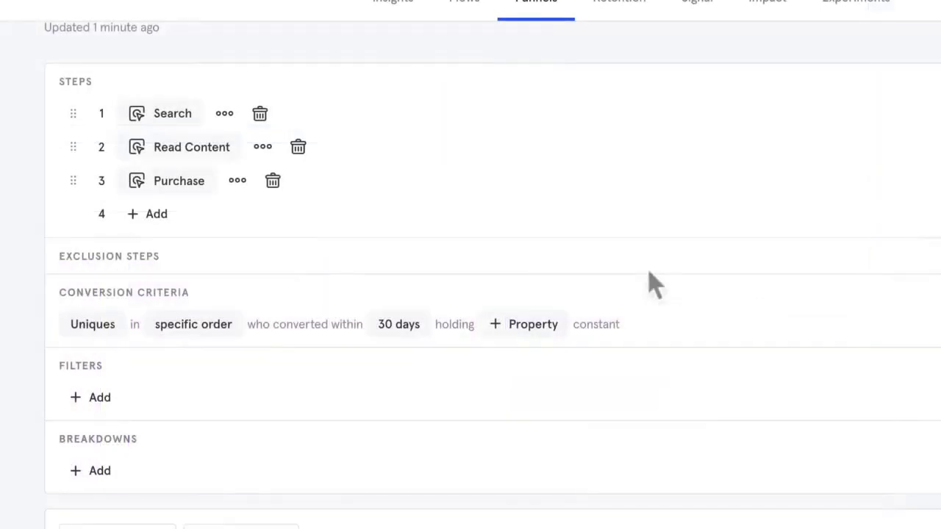
{"action": "left_click", "coordinate": [99, 325]}
{"action": "left_click", "coordinate": [103, 401]}
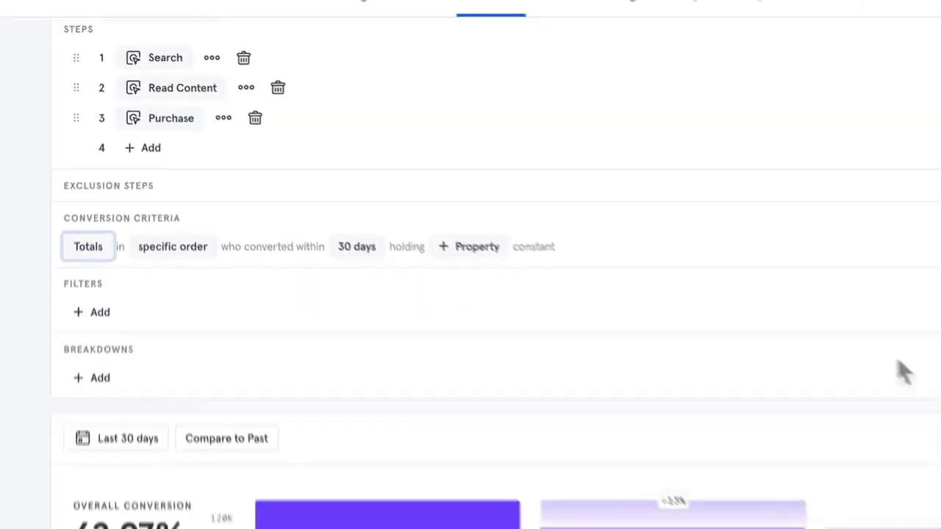
{"action": "left_click", "coordinate": [820, 263]}
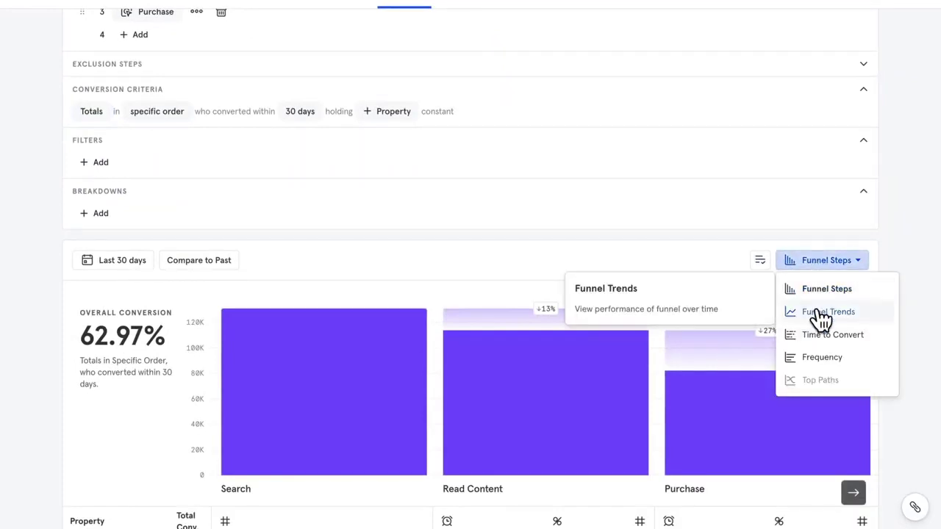
{"action": "left_click", "coordinate": [821, 312]}
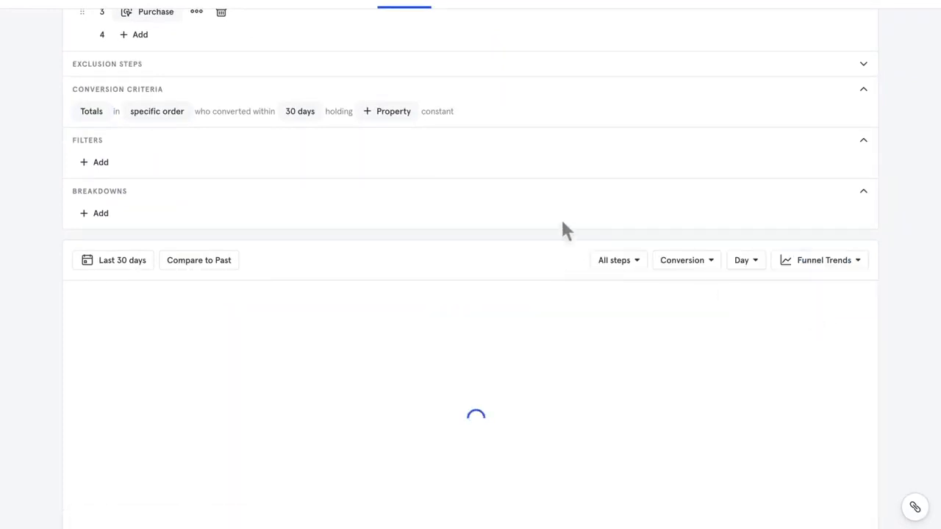
{"action": "scroll", "coordinate": [442, 147], "scroll_direction": "down", "scroll_amount": 1}
Hold search terms constant, break down by app platform, and show time to convert
{"action": "left_click", "coordinate": [392, 76]}
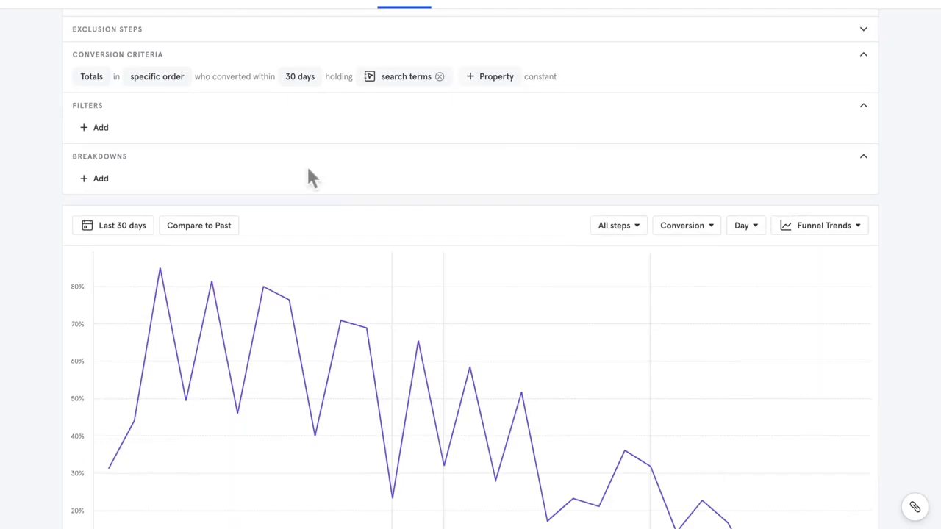
{"action": "left_click", "coordinate": [105, 182]}
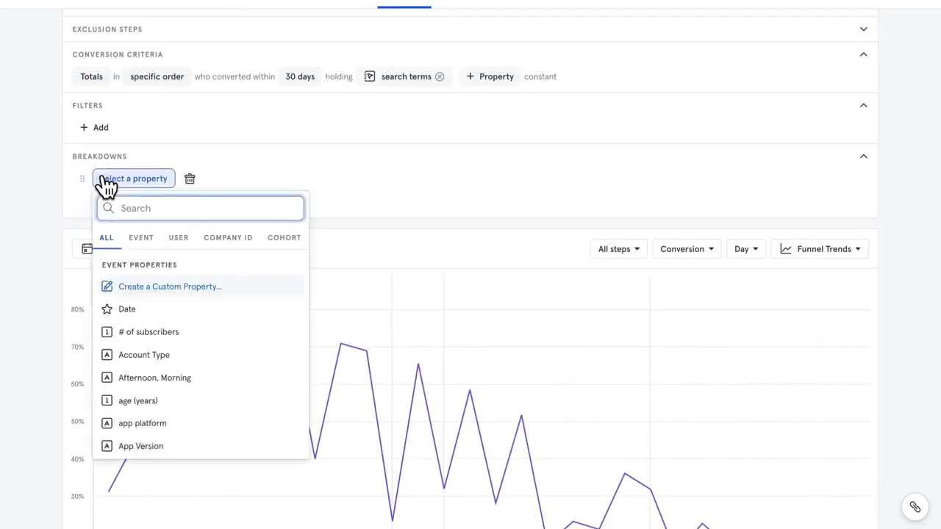
{"action": "type", "text": "app"}
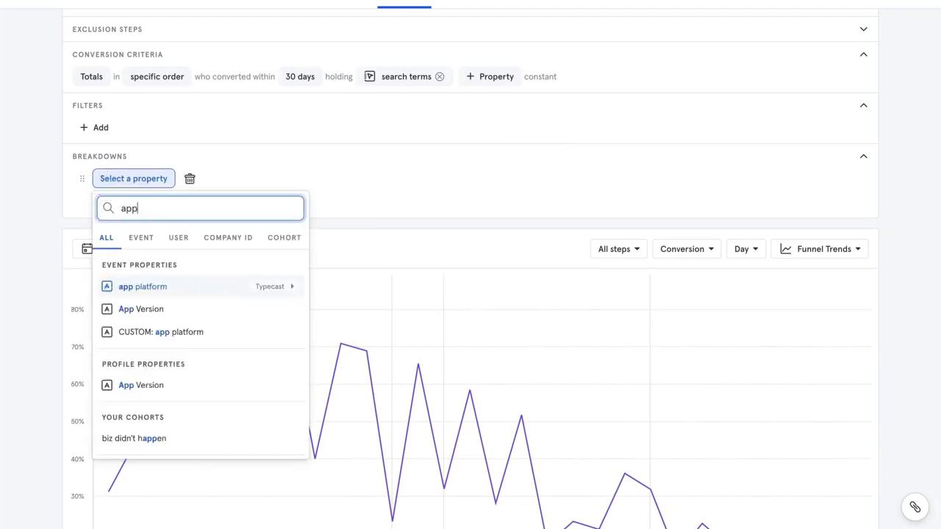
{"action": "left_click", "coordinate": [119, 289]}
{"action": "scroll", "coordinate": [279, 162], "scroll_direction": "down", "scroll_amount": 5}
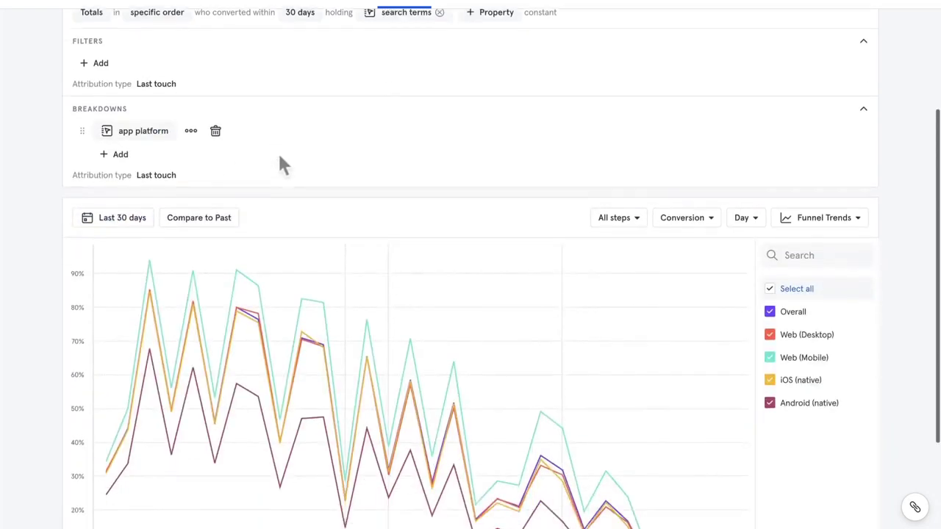
{"action": "left_click", "coordinate": [812, 118]}
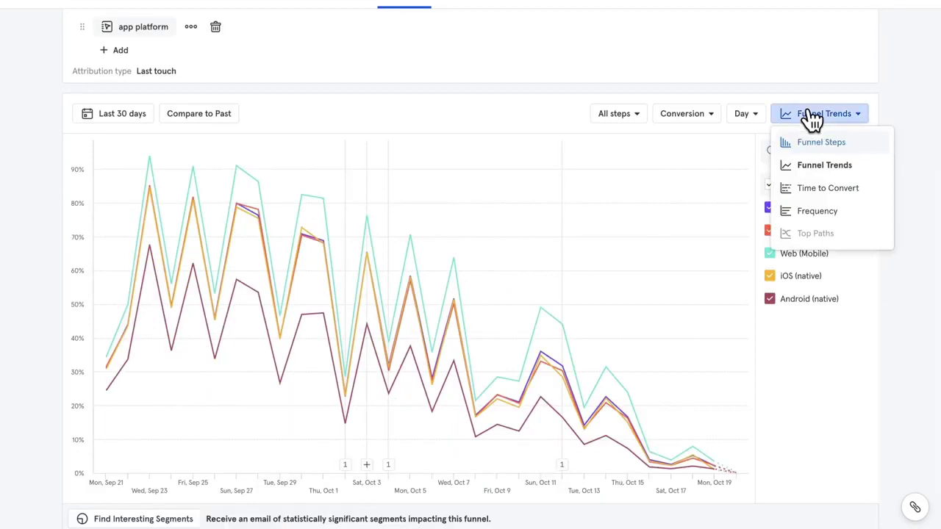
{"action": "left_click", "coordinate": [816, 199]}
{"action": "scroll", "coordinate": [817, 205], "scroll_direction": "down", "scroll_amount": 2}
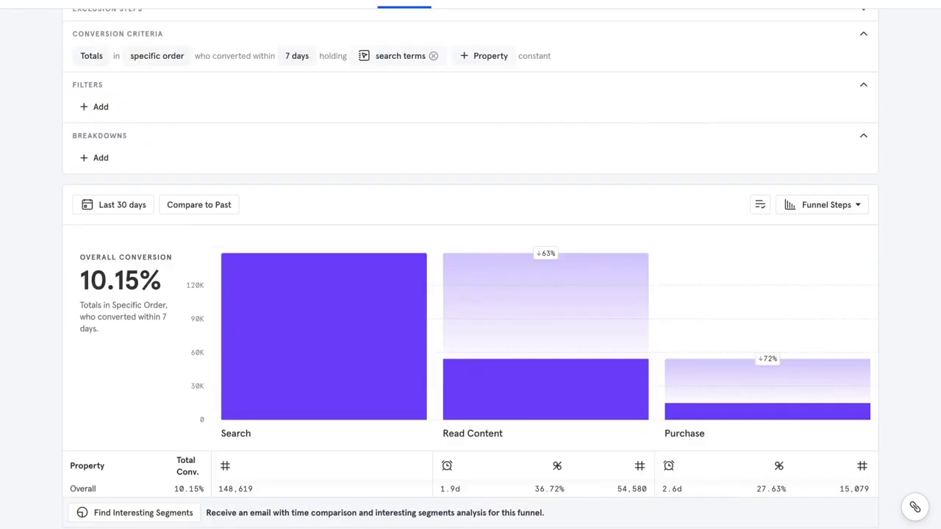
Save Read Content drop-offs as cohort 'Search Abandoners', described as not viewing content after search
{"action": "mouse_move", "coordinate": [505, 306]}
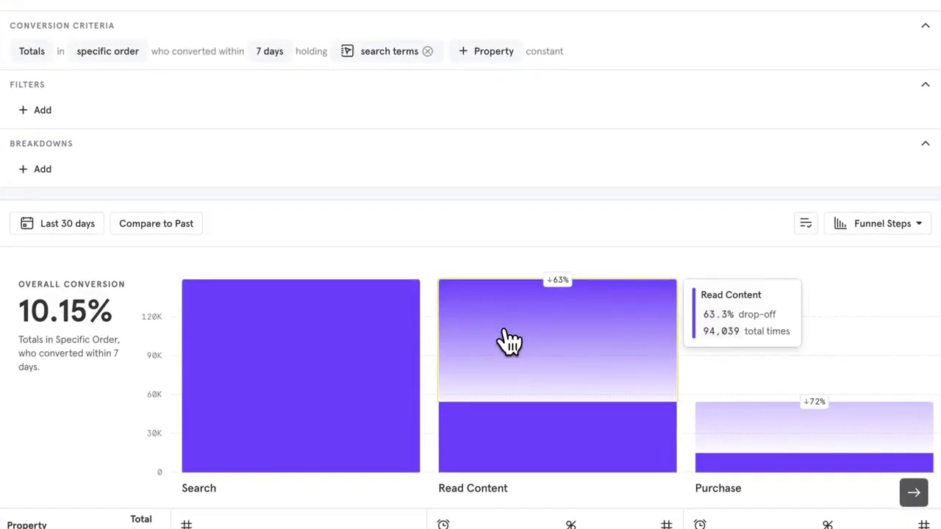
{"action": "left_click", "coordinate": [510, 339]}
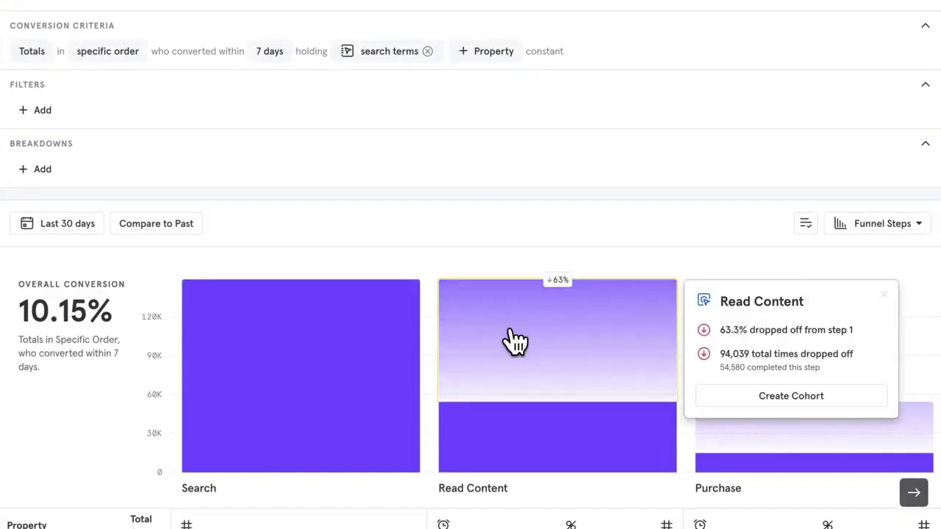
{"action": "left_click", "coordinate": [734, 393]}
{"action": "key", "text": "ctrl+a"}
{"action": "key", "text": "BackSpace"}
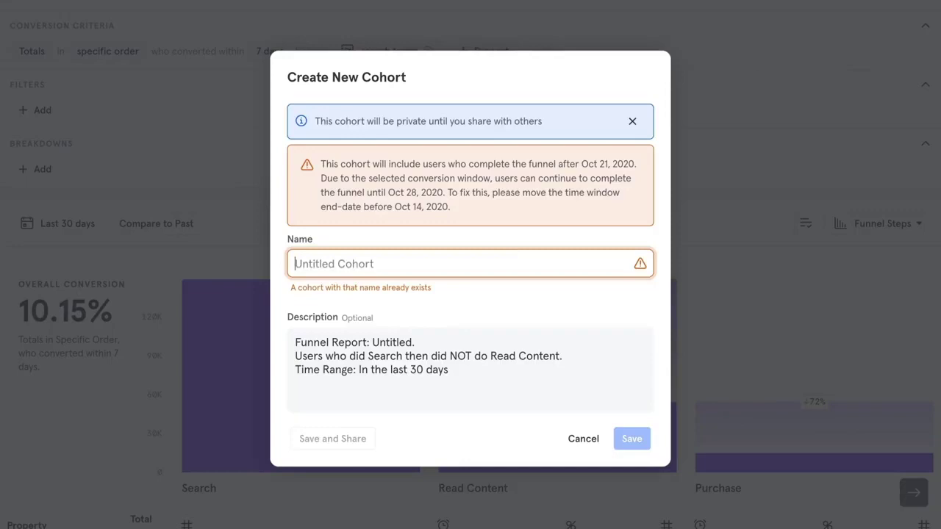
{"action": "type", "text": "Search Abandoners"}
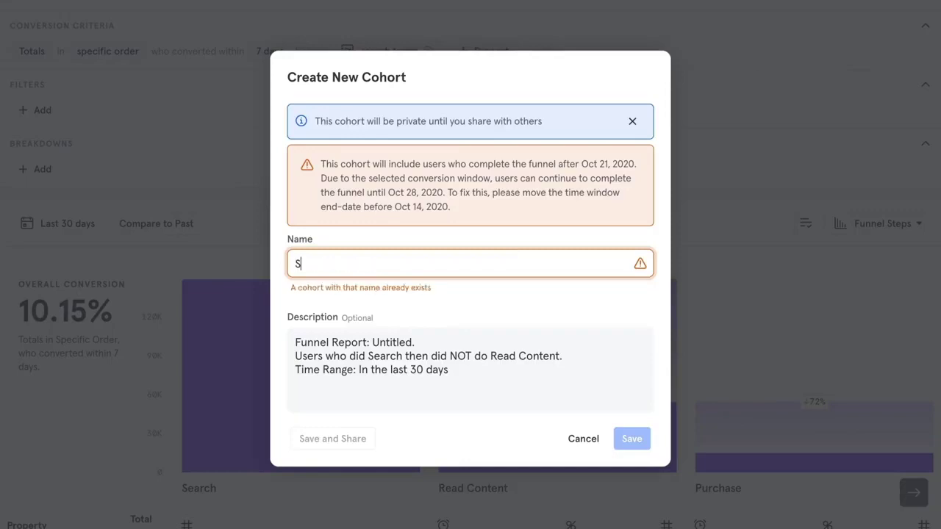
{"action": "left_click", "coordinate": [449, 362]}
{"action": "key", "text": "ctrl+a"}
{"action": "type", "text": "did no"}
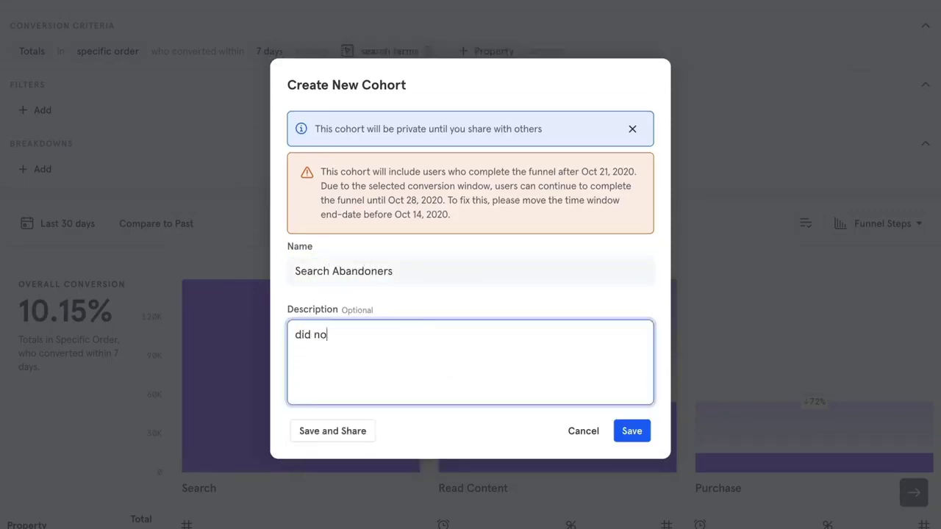
{"action": "type", "text": "t complete a content view after se"}
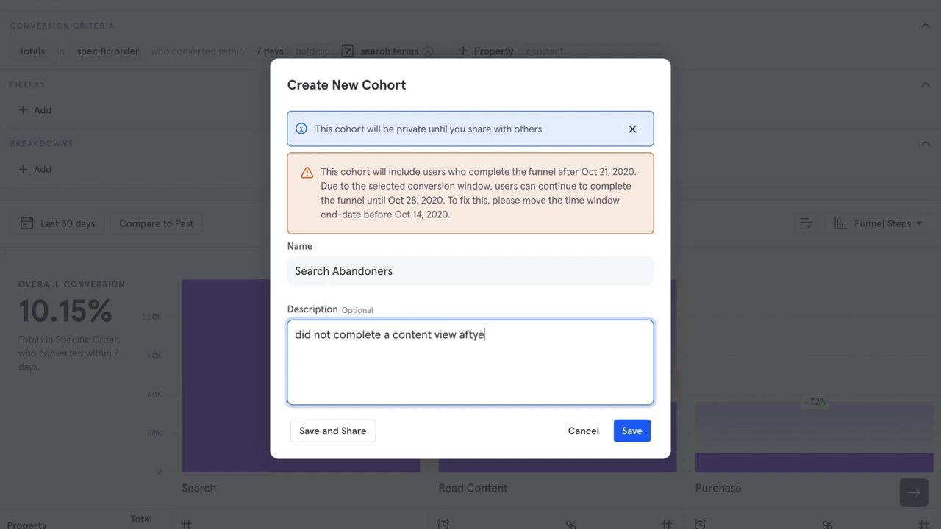
{"action": "key", "text": "BackSpace"}
{"action": "key", "text": "BackSpace"}
{"action": "type", "text": "er search!"}
{"action": "left_click", "coordinate": [637, 435]}
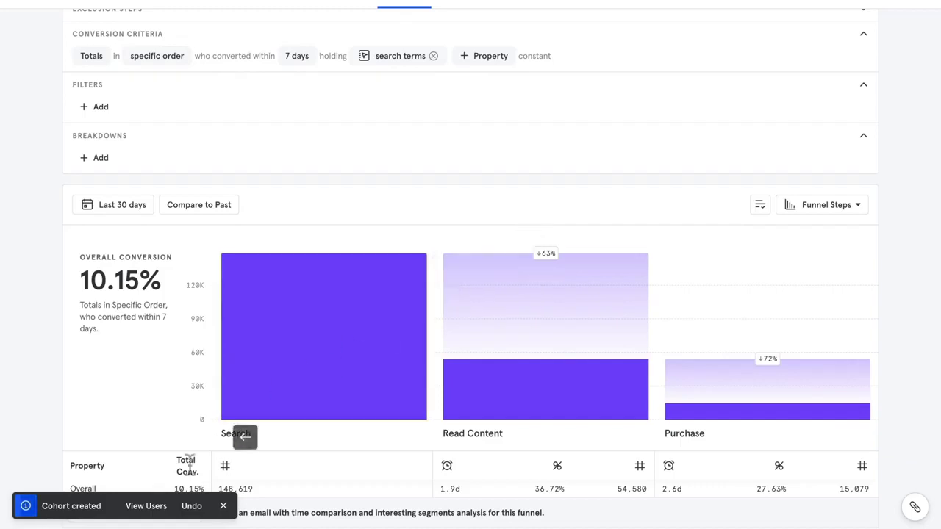
View the users in the newly saved Search Abandoners cohort from the toast
{"action": "left_click", "coordinate": [147, 507]}
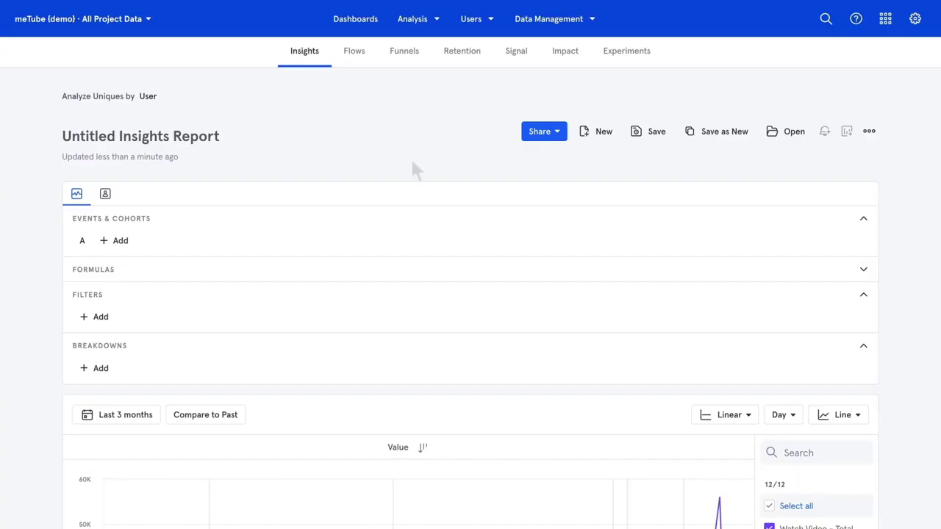
Add the Search Abandoners cohort as series A of the Insights report
{"action": "left_click", "coordinate": [118, 240]}
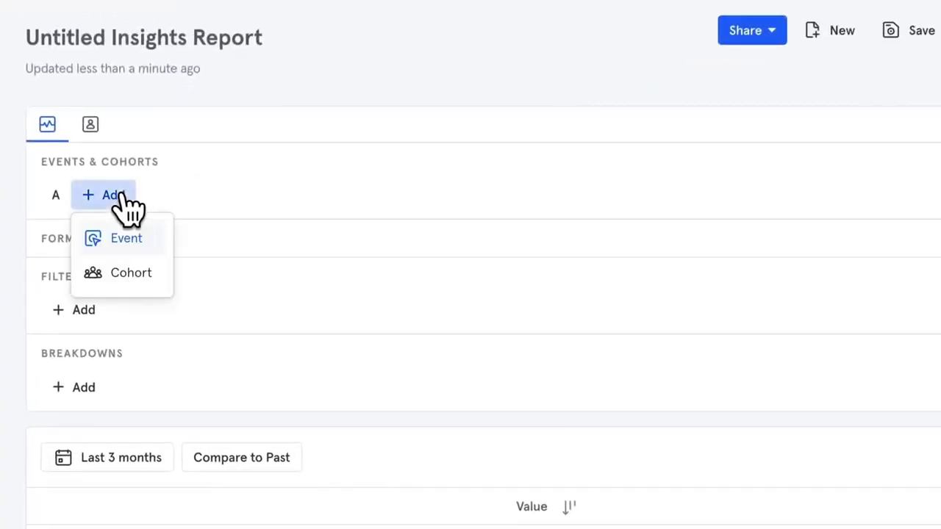
{"action": "left_click", "coordinate": [126, 272]}
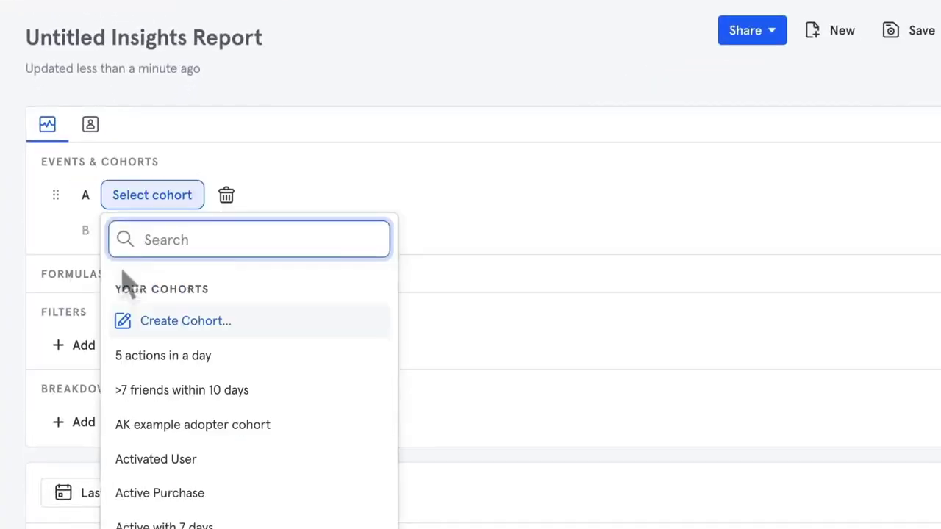
{"action": "type", "text": "Aba"}
{"action": "left_click", "coordinate": [209, 323]}
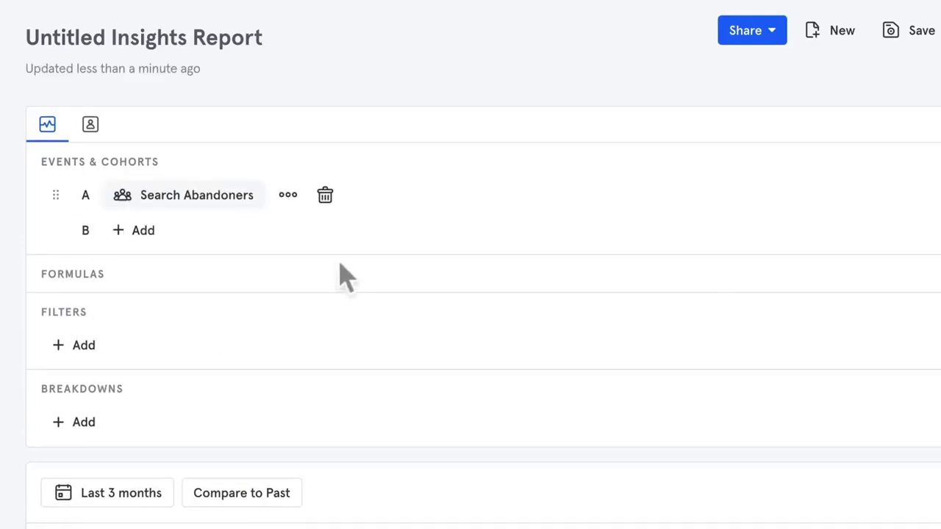
Add Experiment Served as series B, limited to Experiment Category equals SEARCH
{"action": "scroll", "coordinate": [345, 277], "scroll_direction": "down", "scroll_amount": 5}
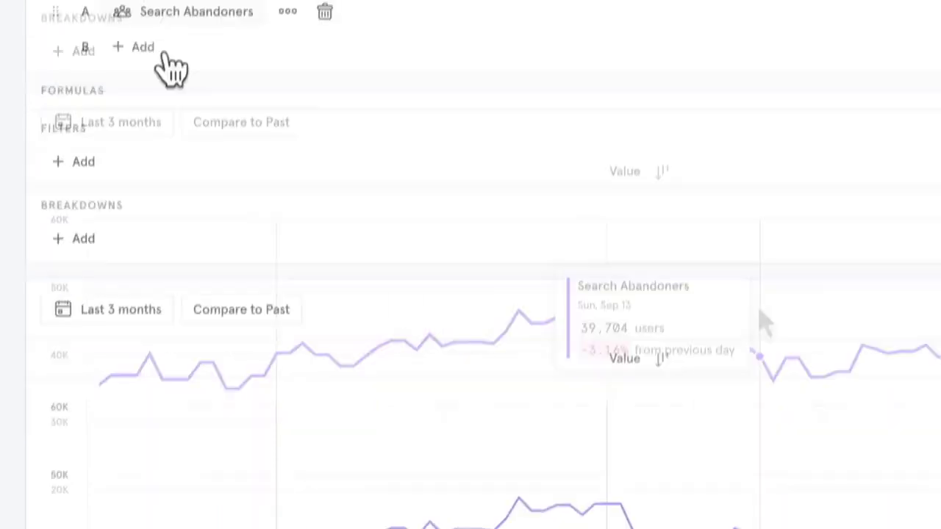
{"action": "left_click", "coordinate": [141, 48]}
{"action": "left_click", "coordinate": [149, 180]}
{"action": "type", "text": "Exp"}
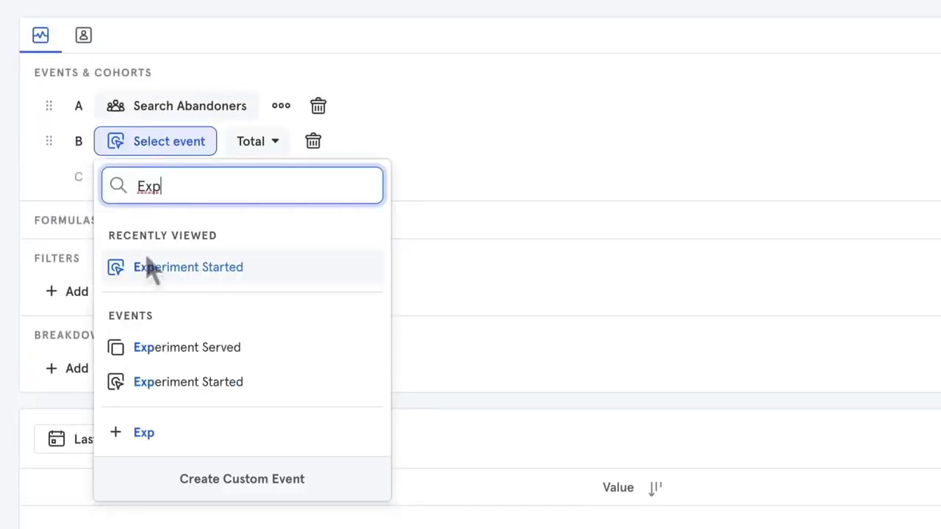
{"action": "left_click", "coordinate": [151, 348]}
{"action": "left_click", "coordinate": [351, 140]}
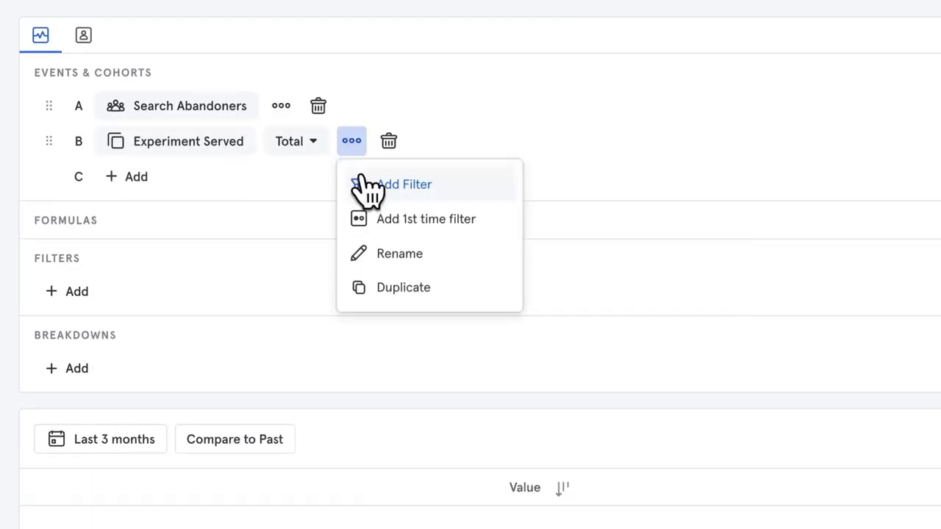
{"action": "left_click", "coordinate": [403, 184]}
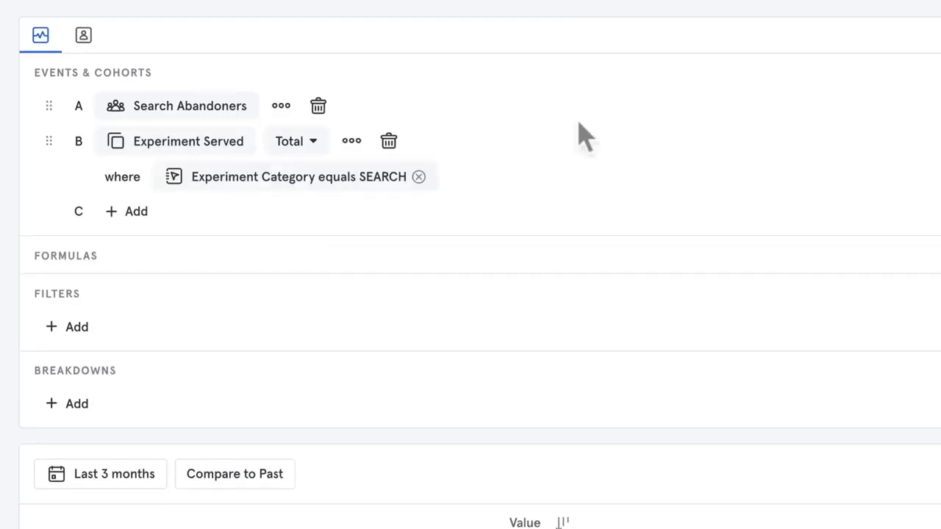
Add an Experiment Group filter to the report
{"action": "scroll", "coordinate": [585, 136], "scroll_direction": "down", "scroll_amount": 5}
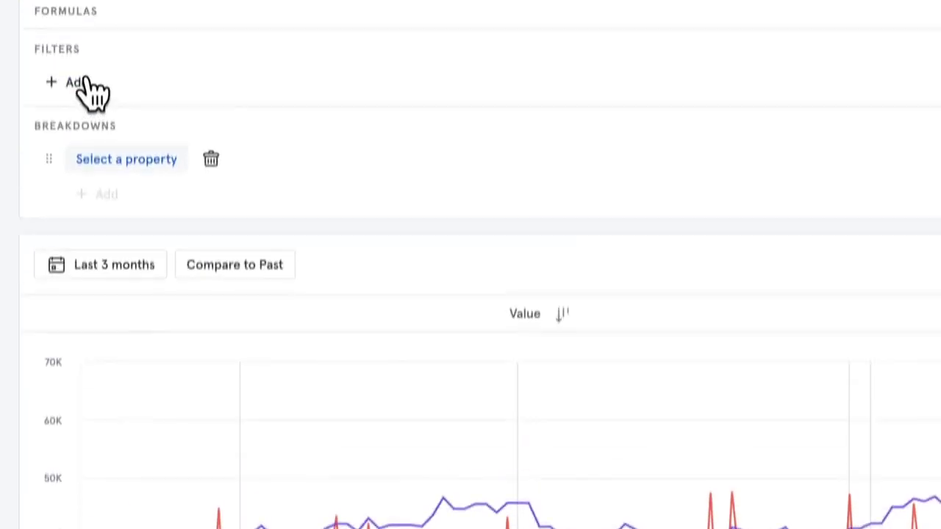
{"action": "left_click", "coordinate": [84, 81]}
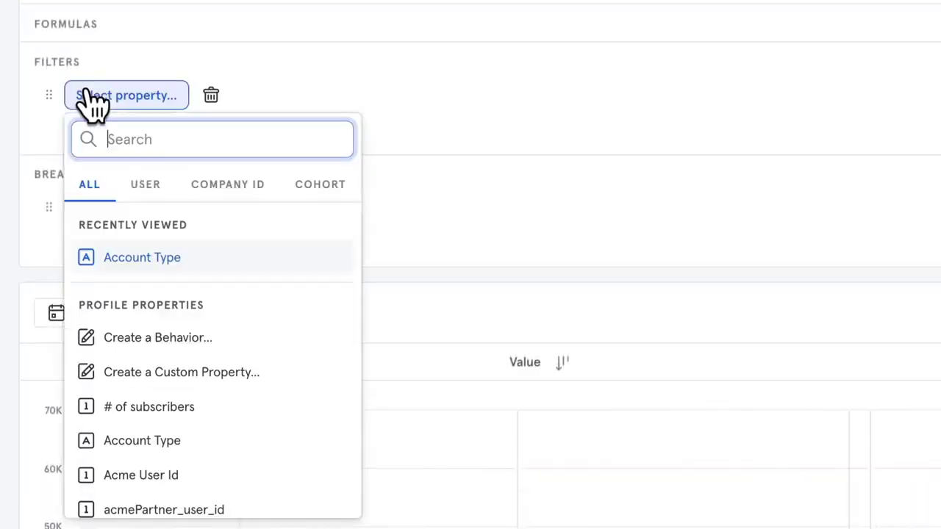
{"action": "type", "text": "ex"}
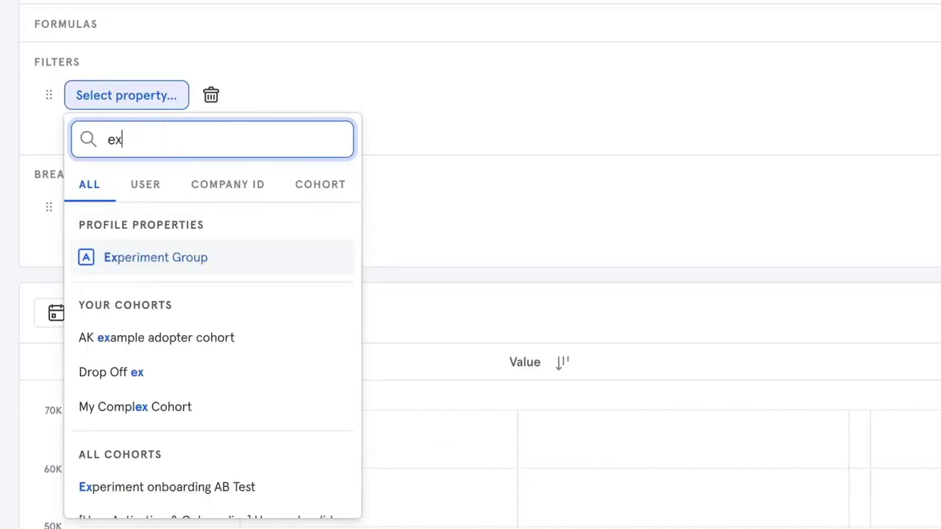
{"action": "left_click", "coordinate": [190, 266]}
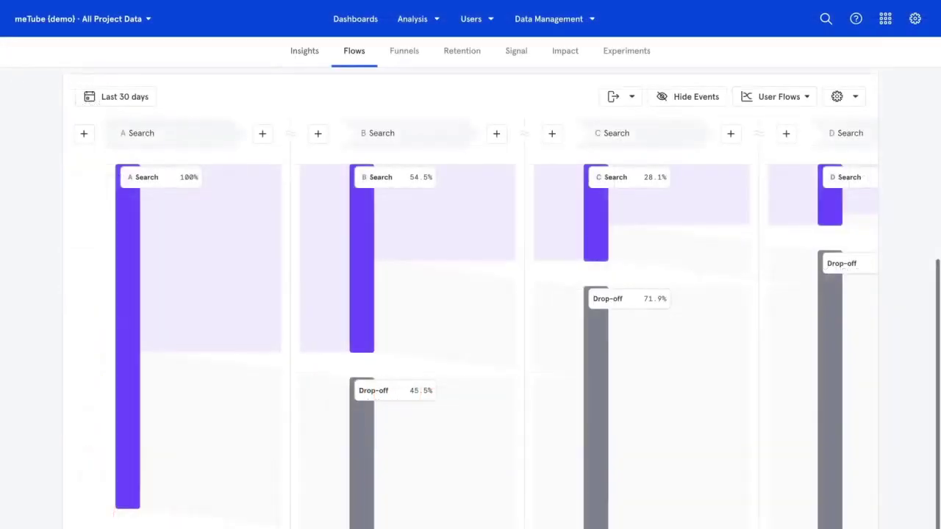
Scroll right and back left through the Search flow columns in Flows
{"action": "scroll", "coordinate": [471, 323], "scroll_direction": "right", "scroll_amount": 2}
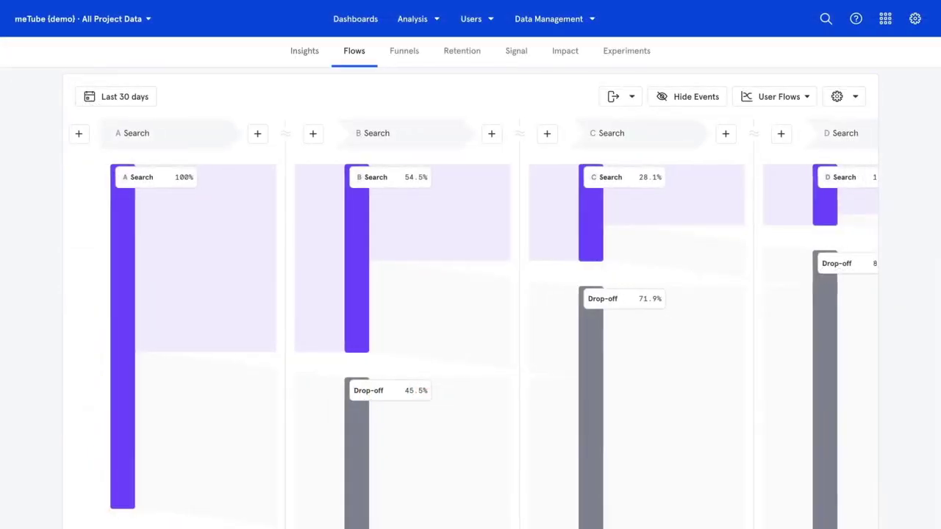
{"action": "scroll", "coordinate": [470, 323], "scroll_direction": "right", "scroll_amount": 5}
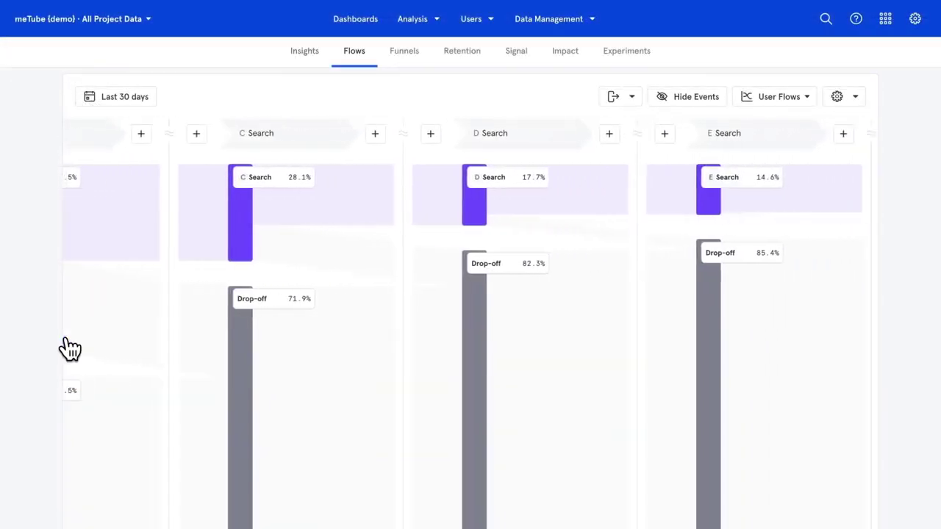
{"action": "scroll", "coordinate": [70, 349], "scroll_direction": "right", "scroll_amount": 3}
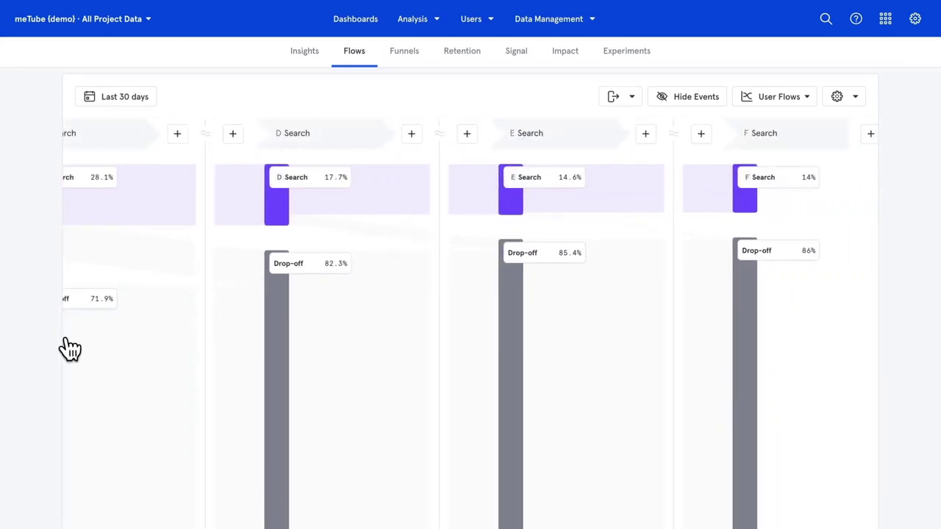
{"action": "scroll", "coordinate": [69, 346], "scroll_direction": "left", "scroll_amount": 5}
{"action": "scroll", "coordinate": [69, 346], "scroll_direction": "left", "scroll_amount": 6}
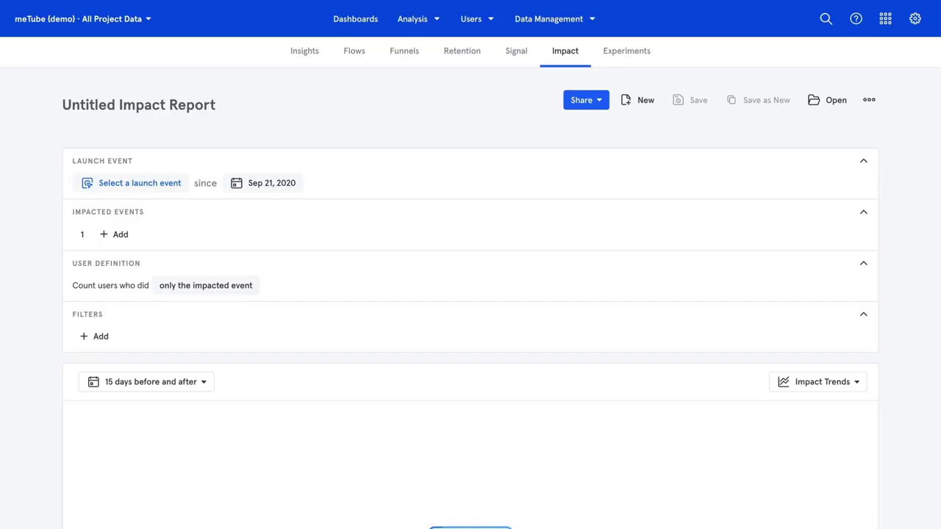
Set Add to Watchlist as the launch event and Read Content as the impacted event
{"action": "left_click", "coordinate": [140, 183]}
{"action": "type", "text": "W"}
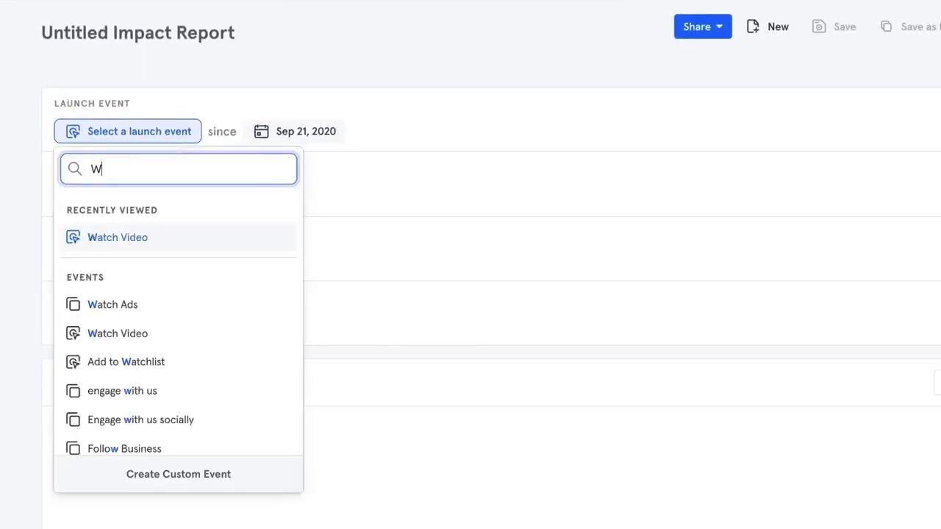
{"action": "type", "text": "a"}
{"action": "key", "text": "Down"}
{"action": "key", "text": "Down"}
{"action": "key", "text": "Down"}
{"action": "key", "text": "Return"}
{"action": "left_click", "coordinate": [115, 196]}
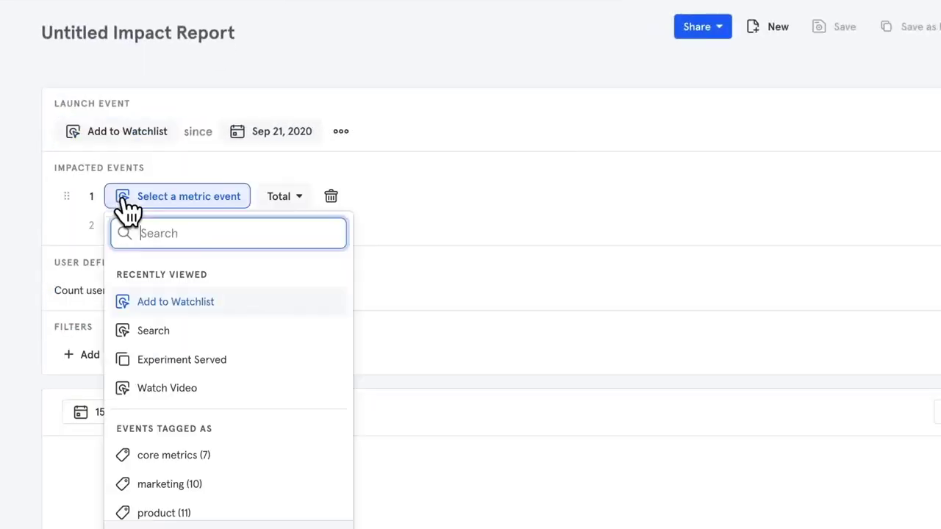
{"action": "type", "text": "Read"}
{"action": "left_click", "coordinate": [156, 299]}
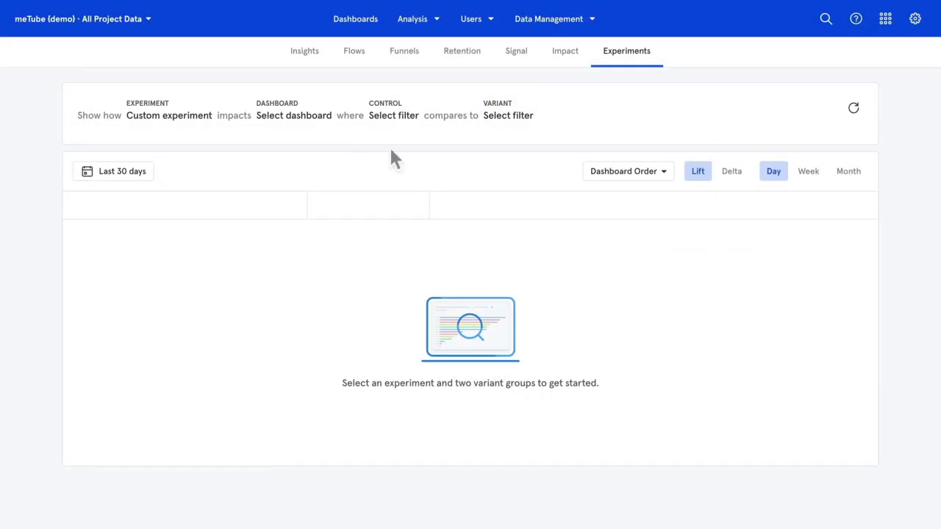
Set Search Abandoners as the control and Exp Var 1: More Search Results as the variant
{"action": "left_click", "coordinate": [393, 117]}
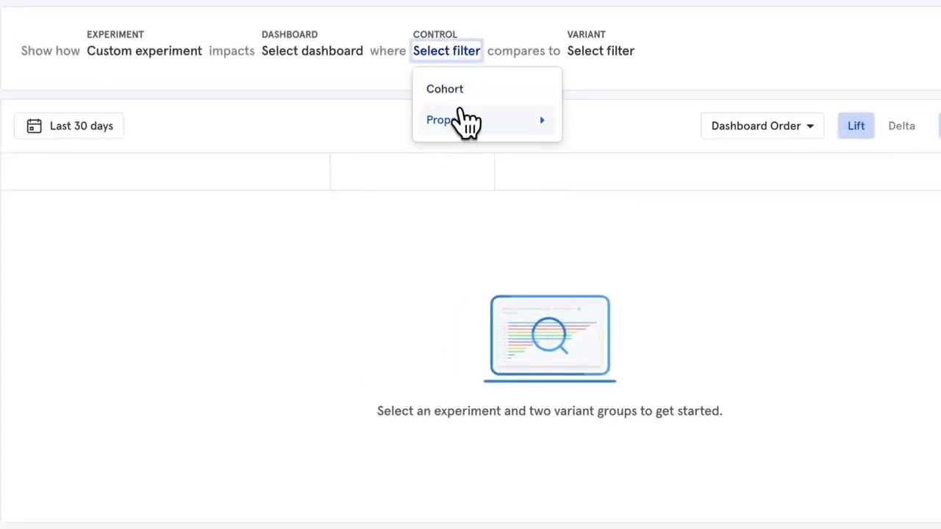
{"action": "left_click", "coordinate": [462, 87]}
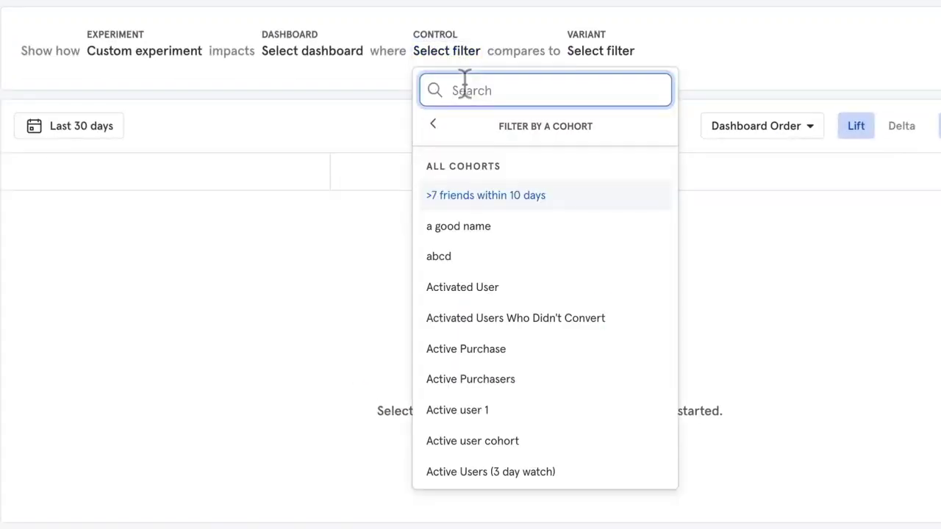
{"action": "type", "text": "Sea"}
{"action": "left_click", "coordinate": [480, 203]}
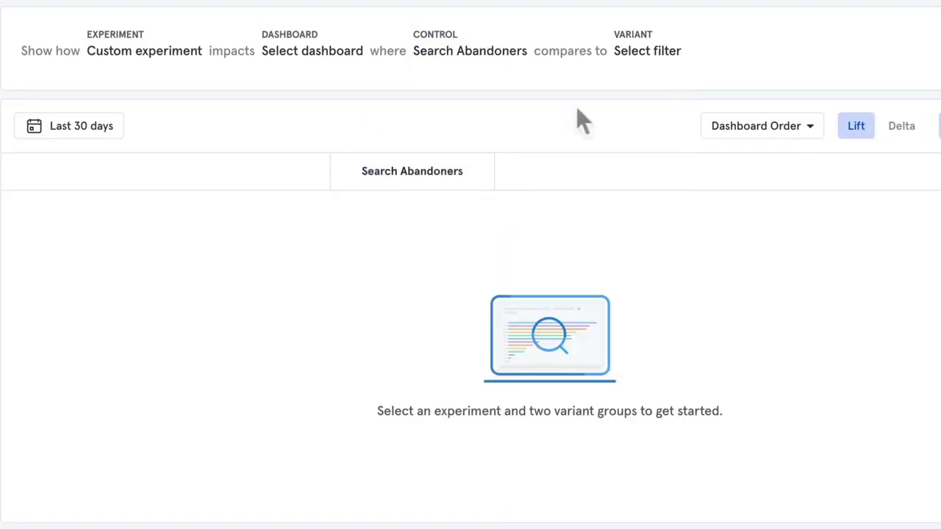
{"action": "left_click", "coordinate": [644, 58]}
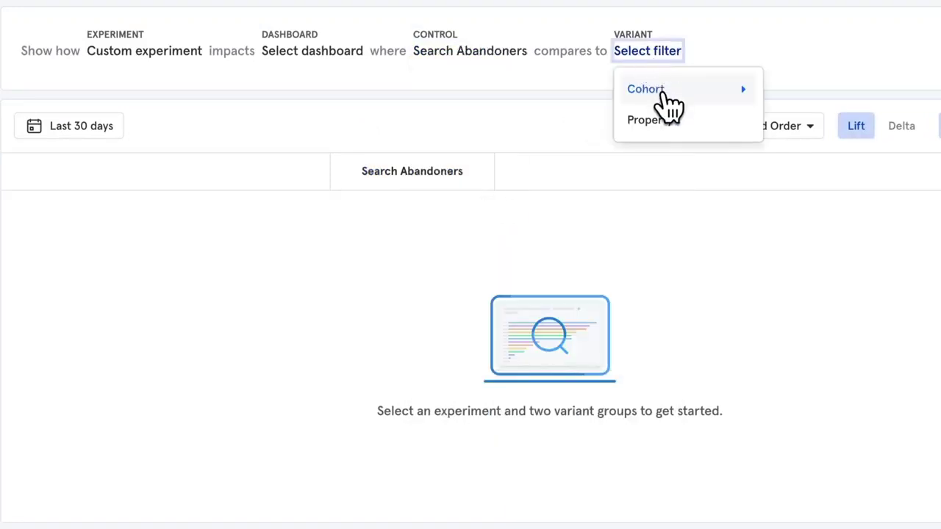
{"action": "left_click", "coordinate": [667, 103]}
{"action": "type", "text": "Exp"}
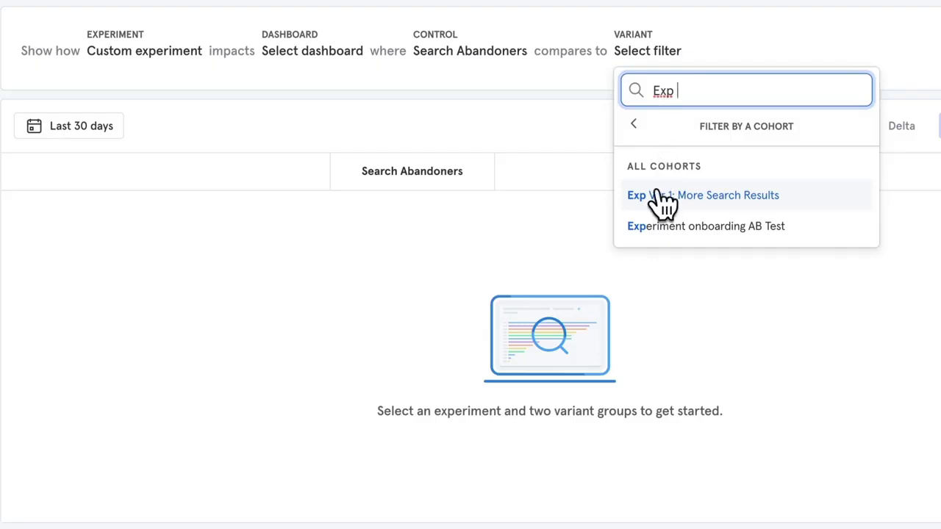
{"action": "left_click", "coordinate": [657, 195]}
Compare Product Dashboard metrics, toggle Delta back to Lift, and aggregate by week
{"action": "left_click", "coordinate": [328, 54]}
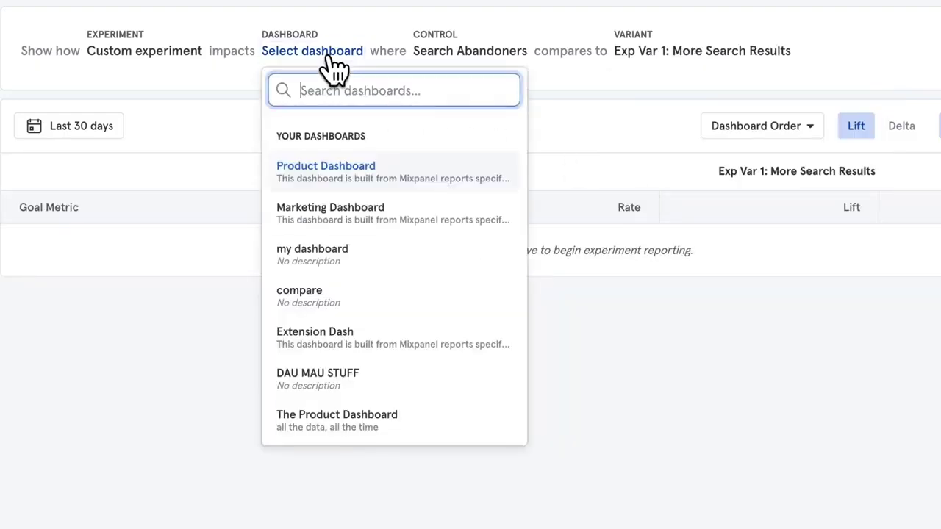
{"action": "left_click", "coordinate": [336, 184]}
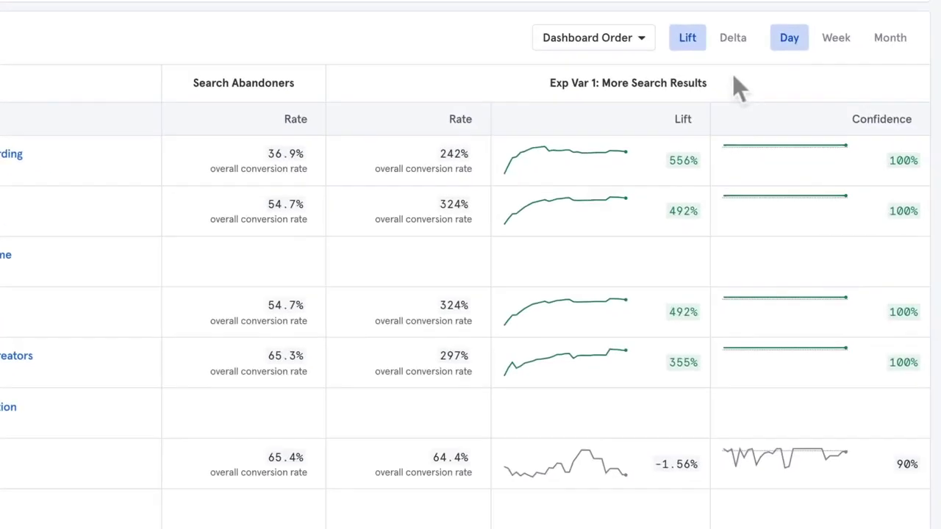
{"action": "left_click", "coordinate": [728, 41]}
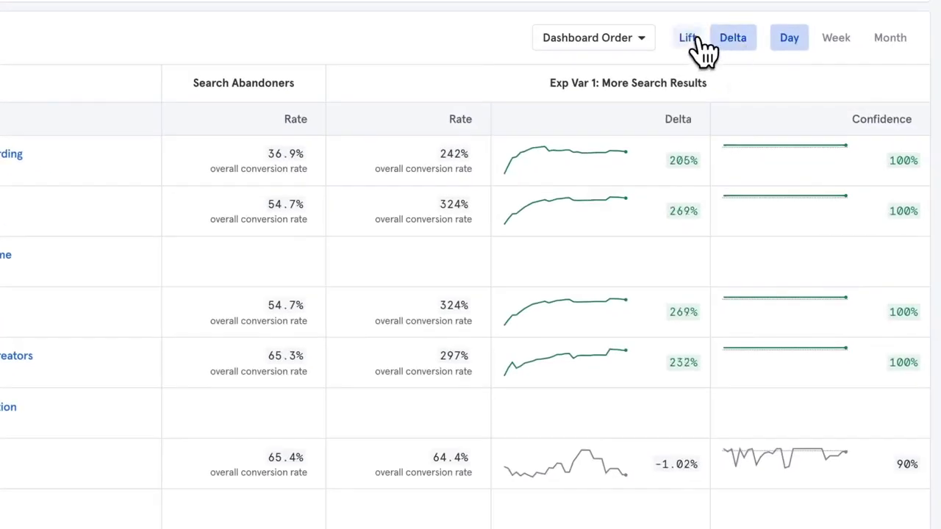
{"action": "left_click", "coordinate": [696, 41]}
{"action": "left_click", "coordinate": [838, 42]}
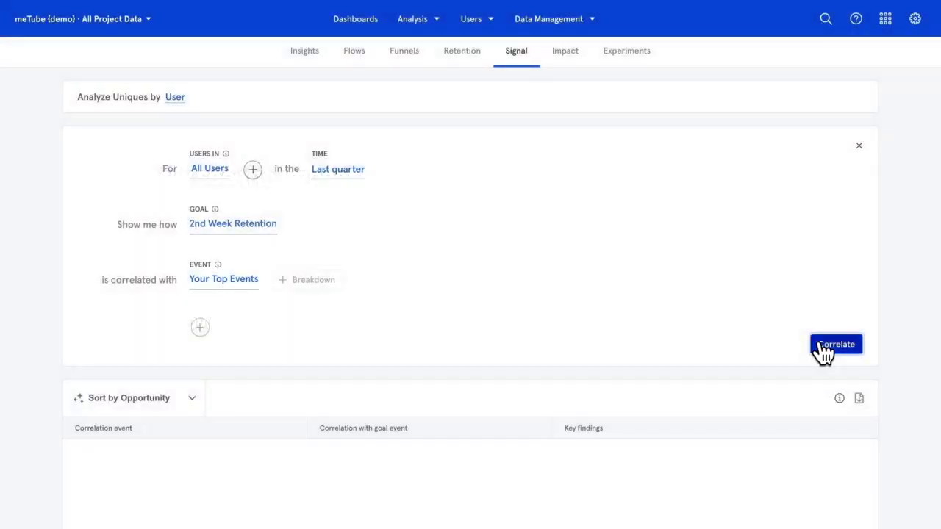
Correlate events against 2nd Week Retention and open the Search event's details
{"action": "left_click", "coordinate": [823, 350]}
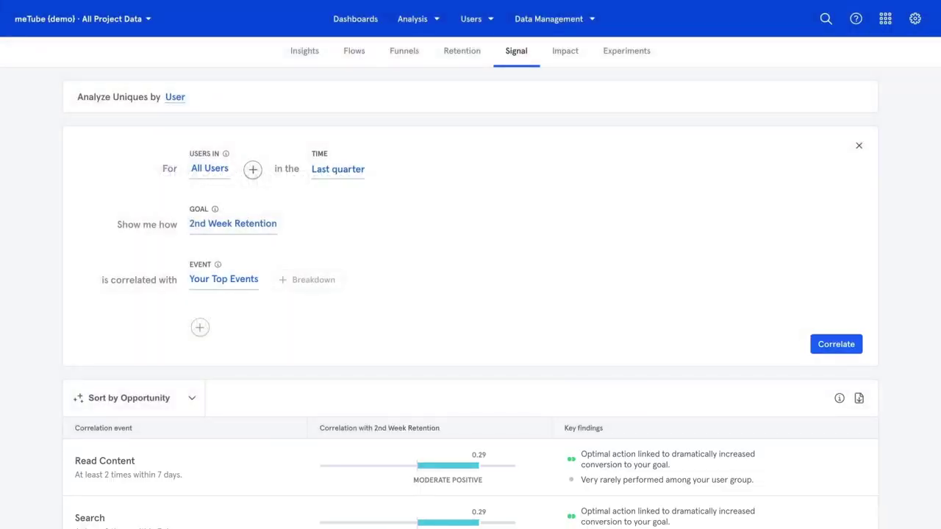
{"action": "scroll", "coordinate": [470, 294], "scroll_direction": "down", "scroll_amount": 5}
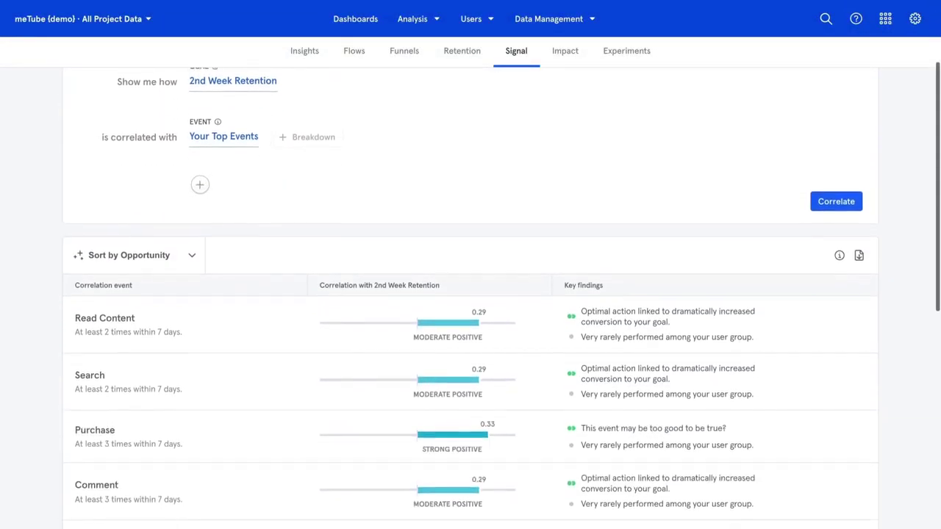
{"action": "scroll", "coordinate": [540, 250], "scroll_direction": "down", "scroll_amount": 3}
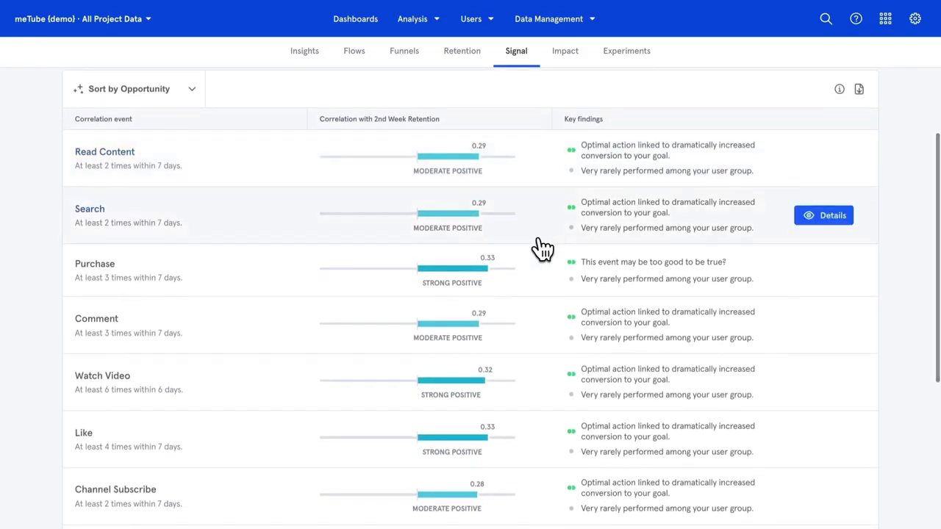
{"action": "left_click", "coordinate": [244, 213]}
{"action": "mouse_move", "coordinate": [796, 424]}
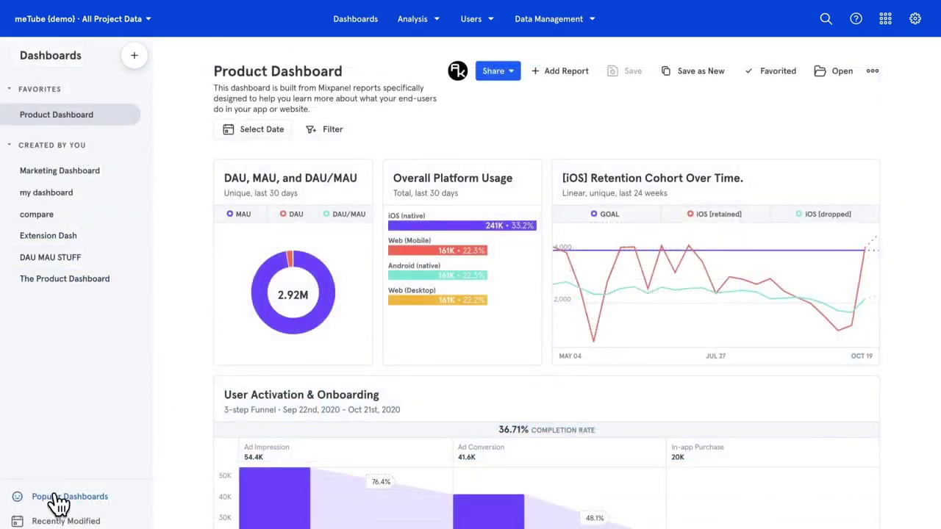
From Popular Dashboards, switch the platform-segmented funnel from Time to Convert to Funnel Steps
{"action": "left_click", "coordinate": [16, 497]}
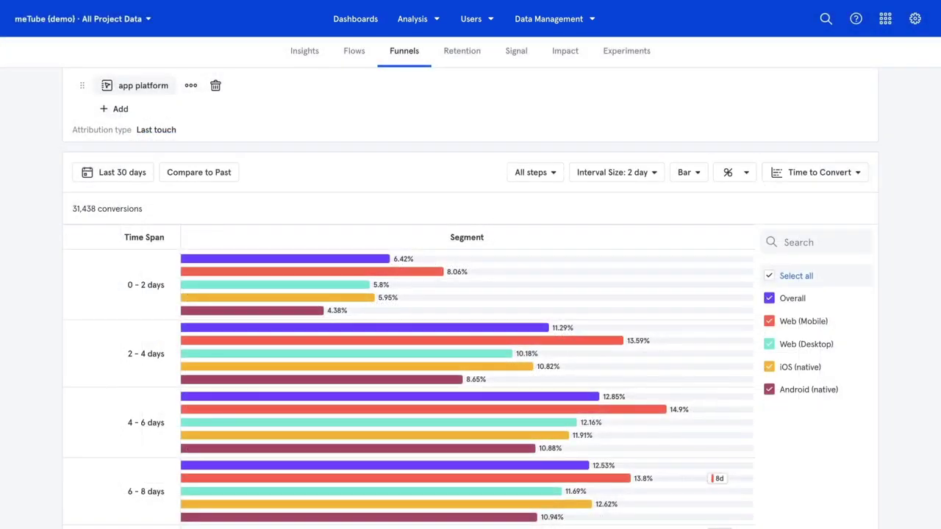
{"action": "left_click", "coordinate": [816, 172]}
{"action": "left_click", "coordinate": [784, 200]}
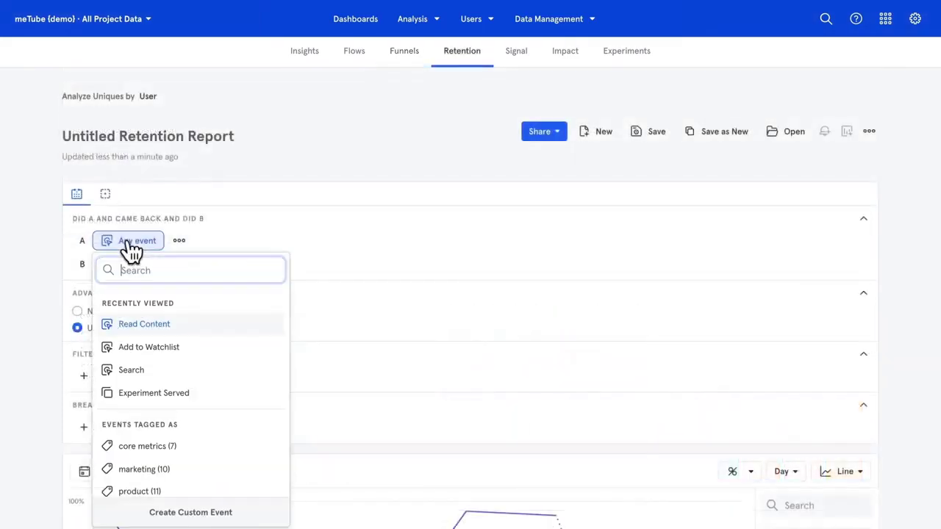
Set retention event A to Add to Watchlist and event B to Ad Conversion
{"action": "left_click", "coordinate": [165, 353]}
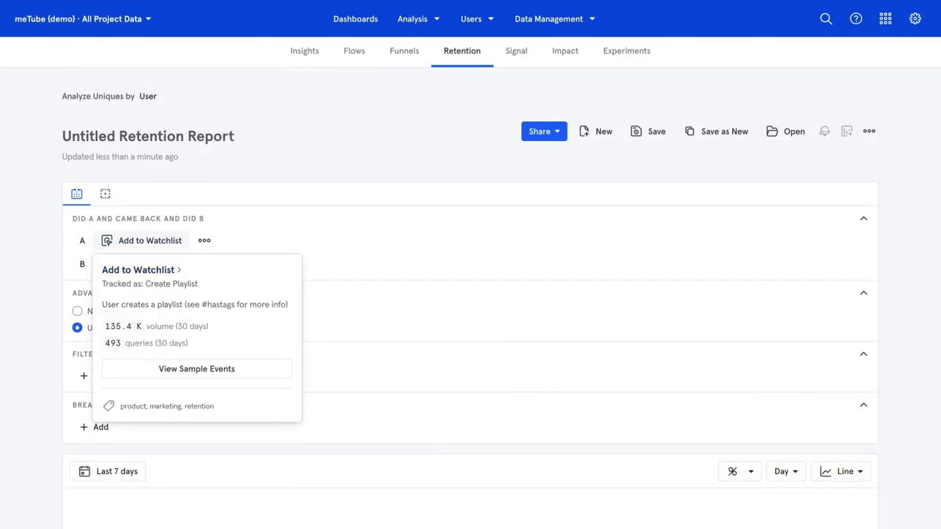
{"action": "left_click", "coordinate": [121, 265]}
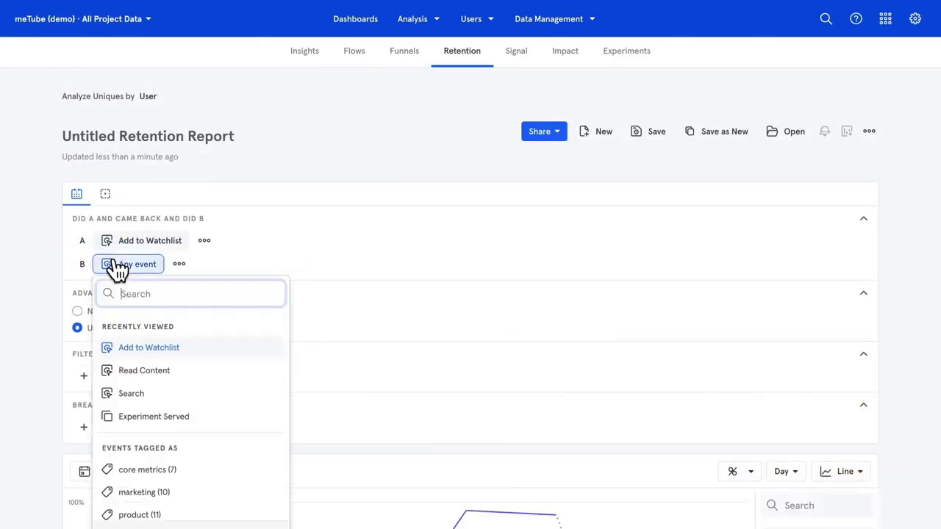
{"action": "left_click", "coordinate": [160, 379]}
Chart the Oct 14, Oct 15 and Oct 17, 2020 cohorts alongside average retention
{"action": "scroll", "coordinate": [160, 379], "scroll_direction": "down", "scroll_amount": 2}
{"action": "scroll", "coordinate": [471, 294], "scroll_direction": "down", "scroll_amount": 2}
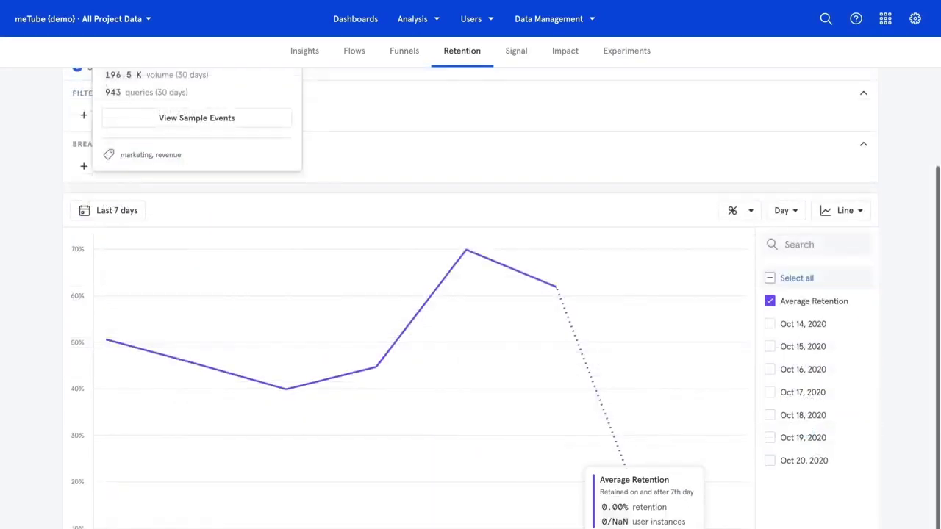
{"action": "left_click", "coordinate": [770, 323]}
{"action": "left_click", "coordinate": [770, 347]}
{"action": "left_click", "coordinate": [770, 392]}
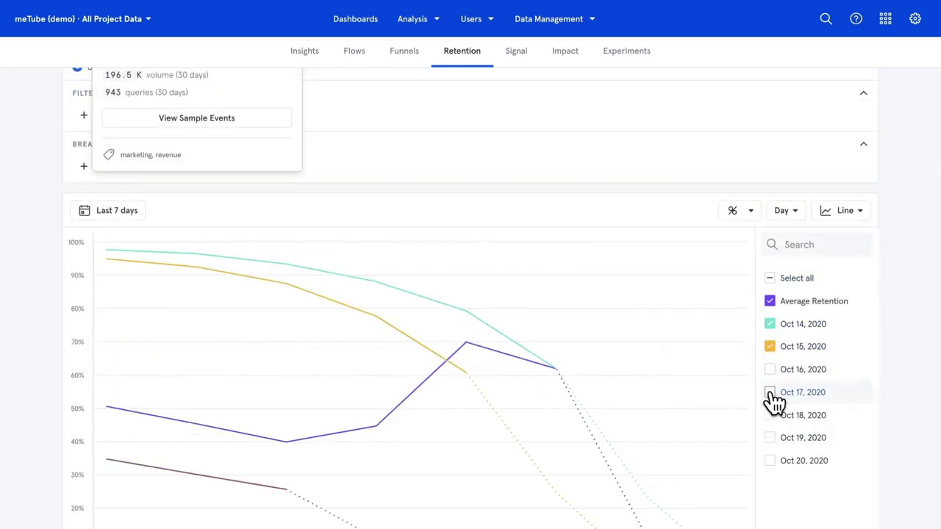
{"action": "scroll", "coordinate": [556, 368], "scroll_direction": "down", "scroll_amount": 2}
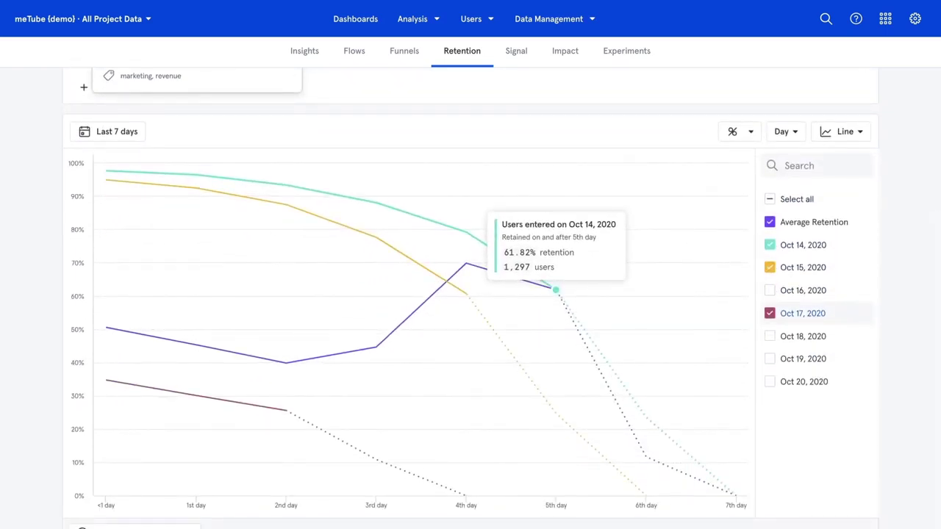
{"action": "mouse_move", "coordinate": [466, 294]}
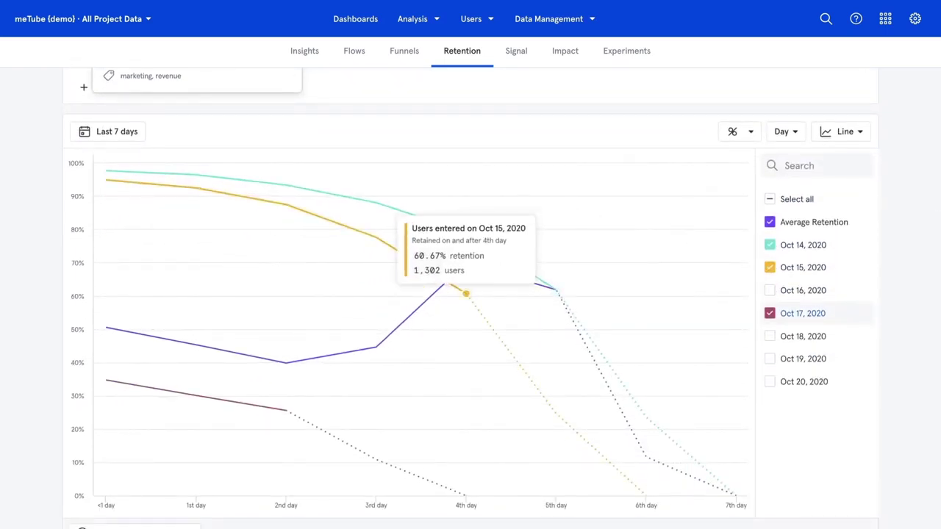